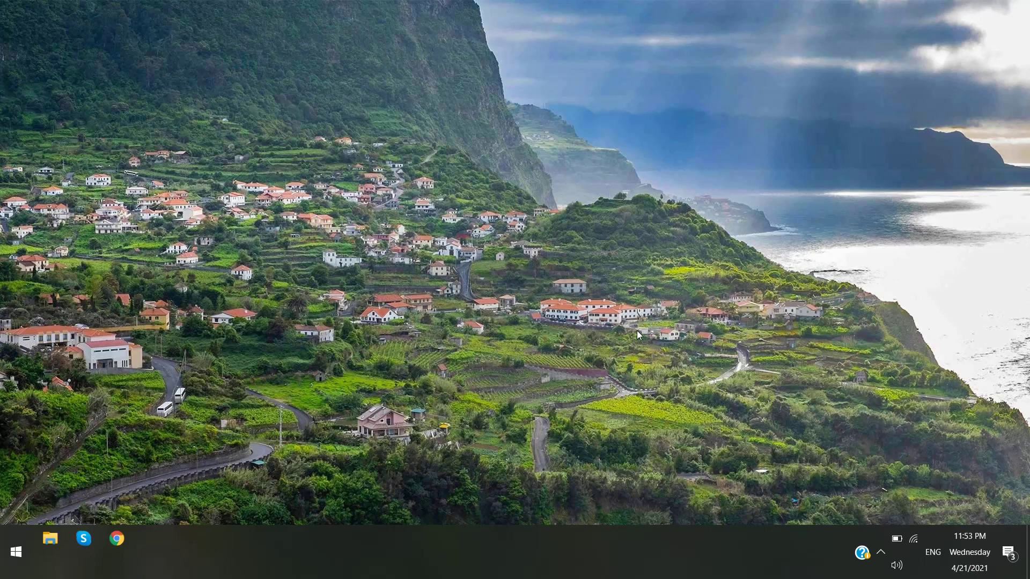
- Search 'up' from Start and open the Windows Update settings
{"action": "left_click", "coordinate": [5, 572]}
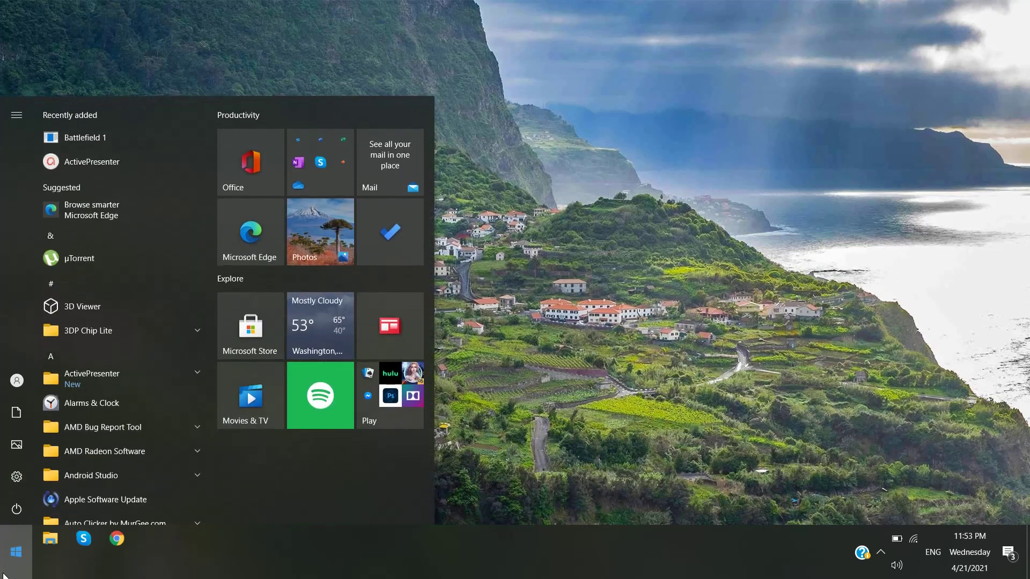
{"action": "type", "text": "up"}
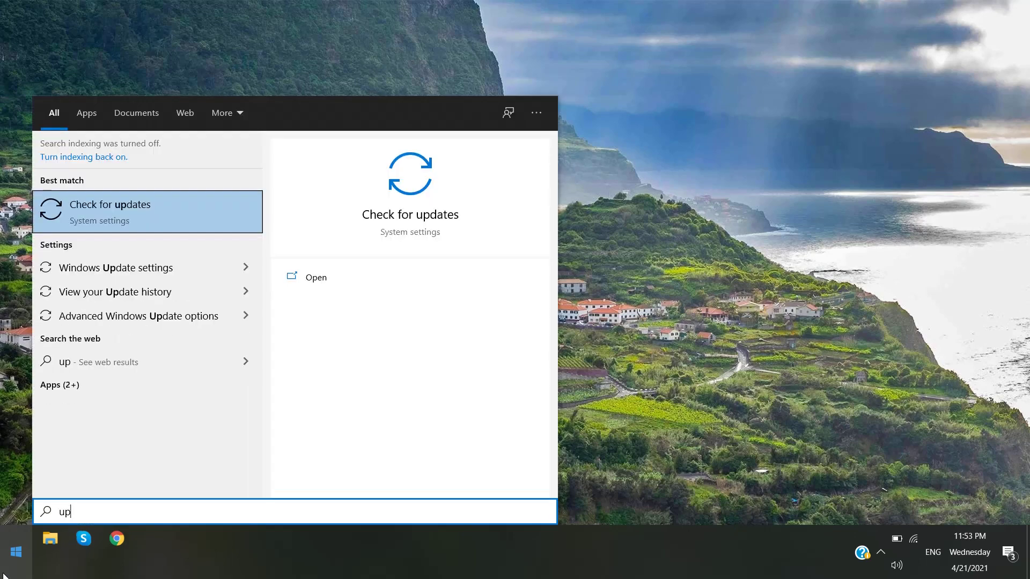
{"action": "key", "text": "Return"}
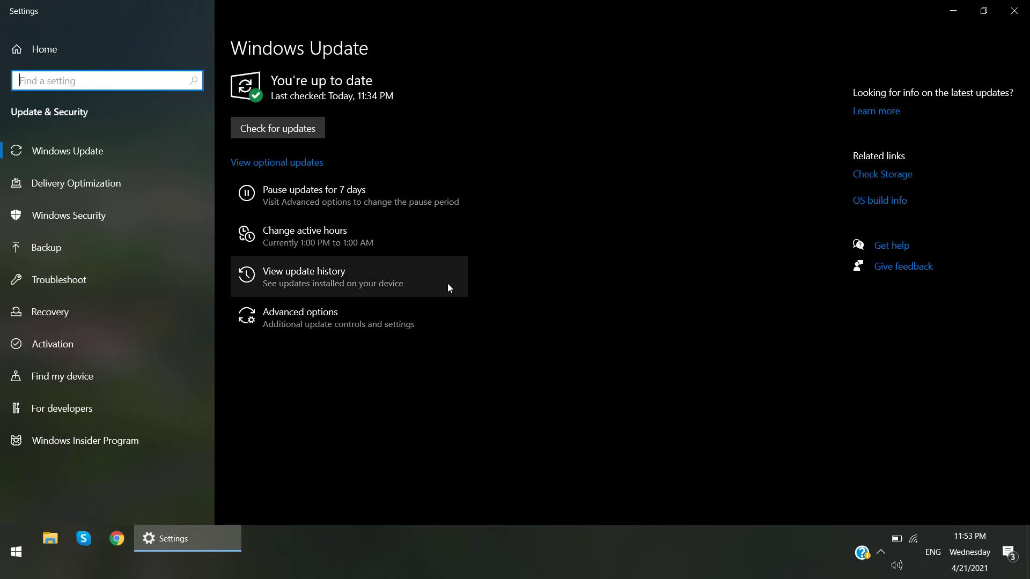
- Close Settings and open This PC by searching 'this' from Start
{"action": "left_click", "coordinate": [1013, 11]}
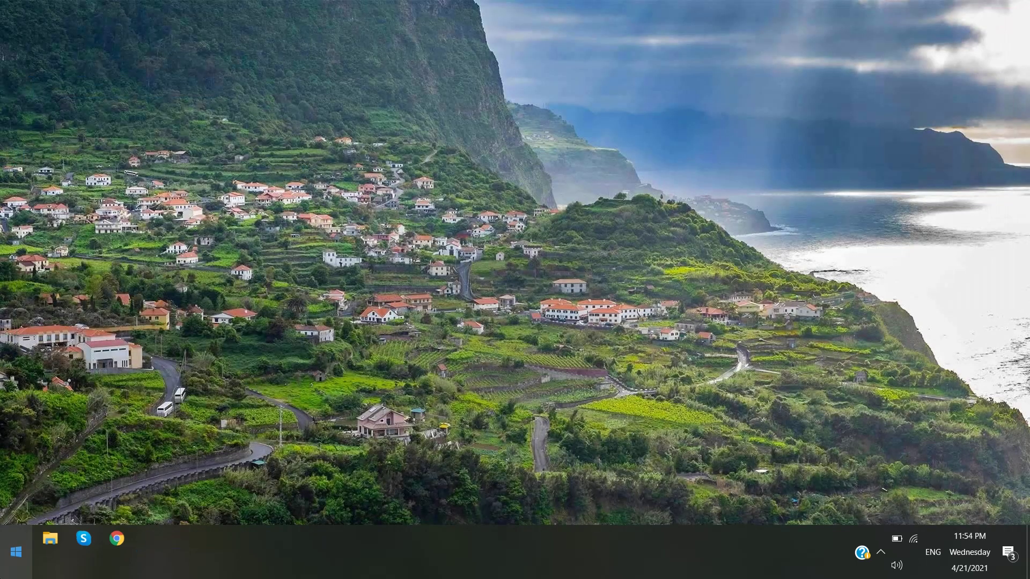
{"action": "left_click", "coordinate": [2, 574]}
{"action": "type", "text": "tihs"}
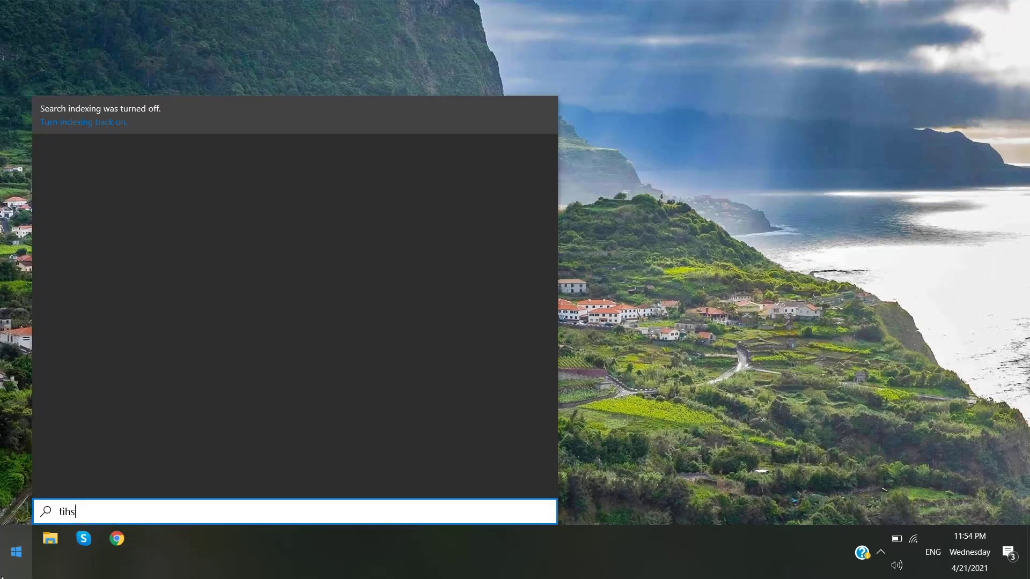
{"action": "key", "text": "BackSpace"}
{"action": "key", "text": "BackSpace"}
{"action": "key", "text": "BackSpace"}
{"action": "key", "text": "BackSpace"}
{"action": "type", "text": "this"}
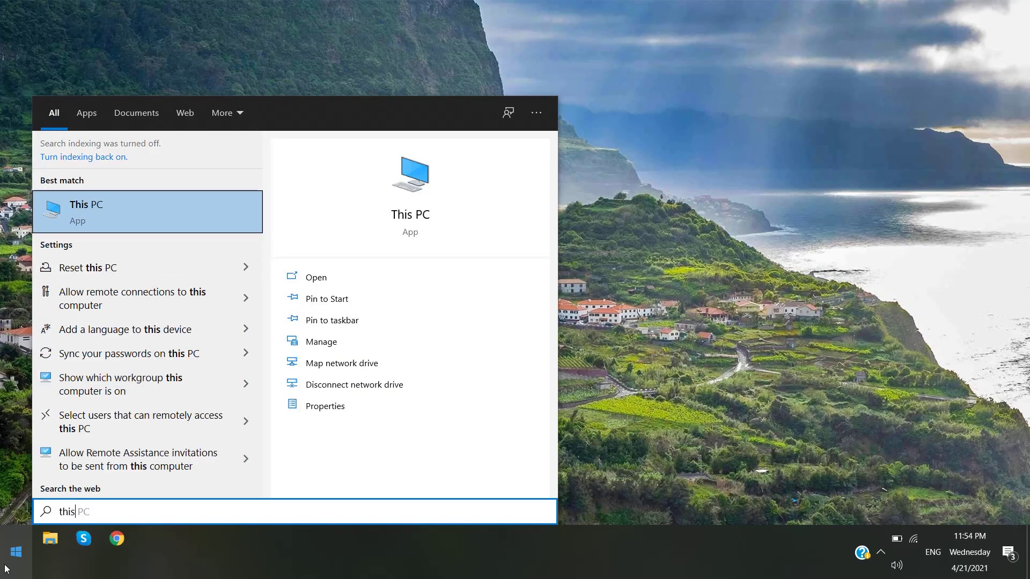
{"action": "key", "text": "Return"}
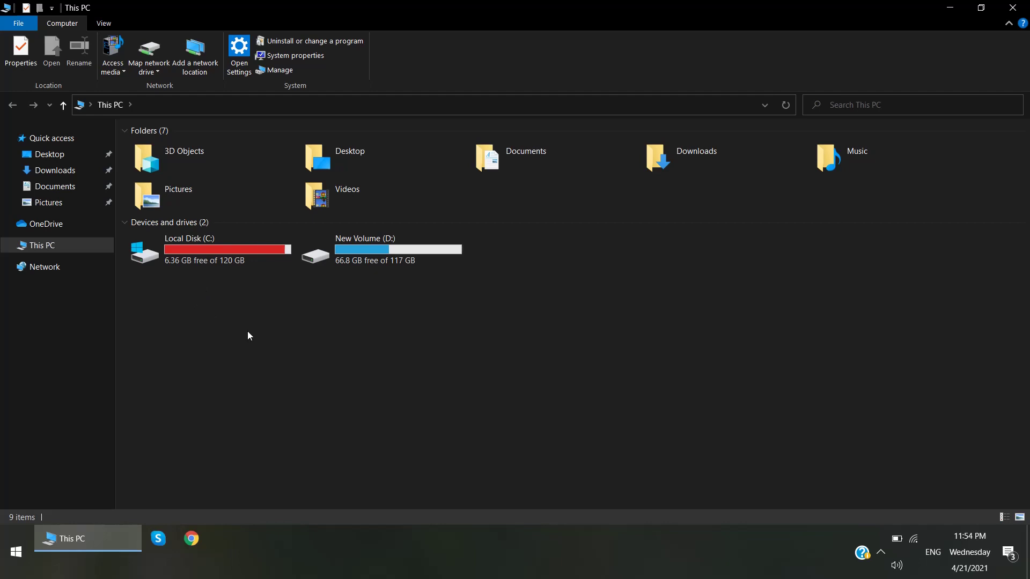
- Open Storage settings by searching 'storage', showing drive C: with 6.33 GB free
{"action": "left_click", "coordinate": [16, 552]}
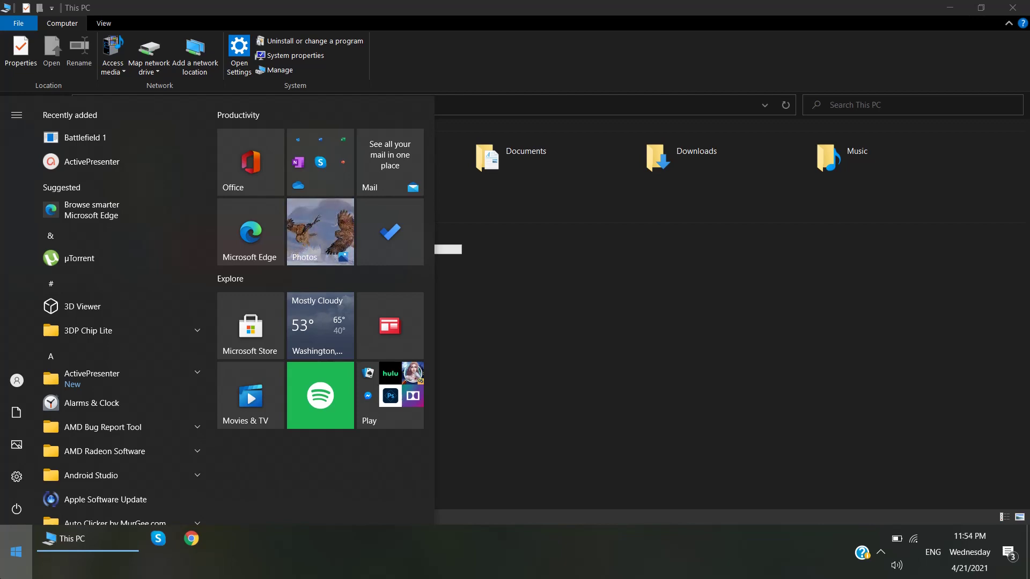
{"action": "type", "text": "storage"}
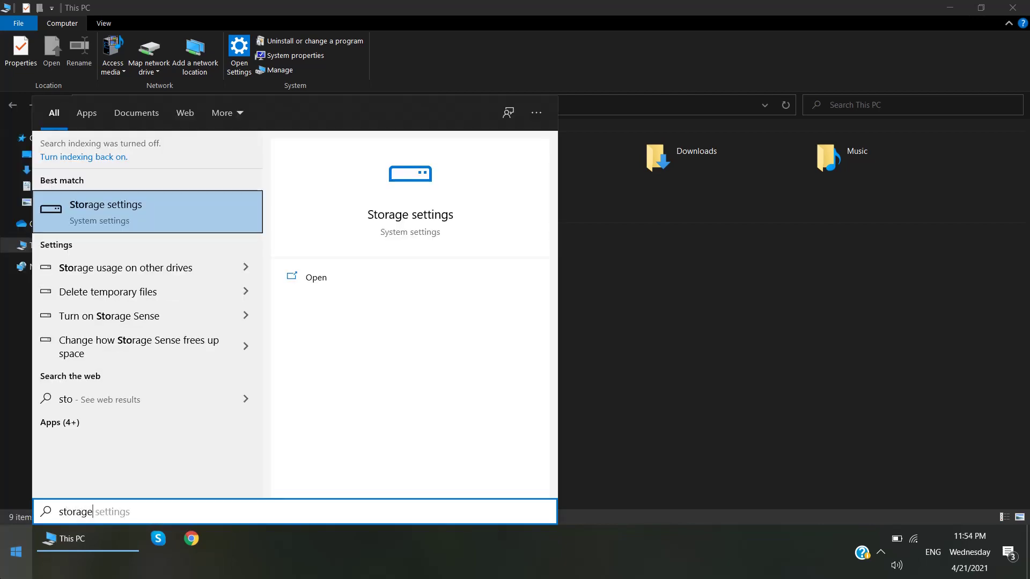
{"action": "key", "text": "Return"}
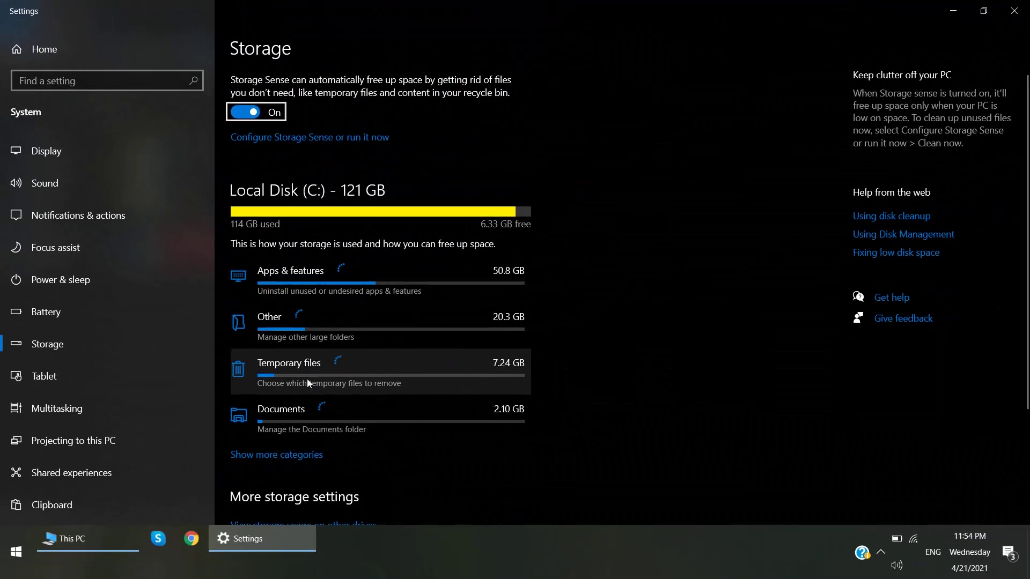
- Open the Temporary files list and let the scan finish with 4.22 GB selected
{"action": "left_click", "coordinate": [477, 416]}
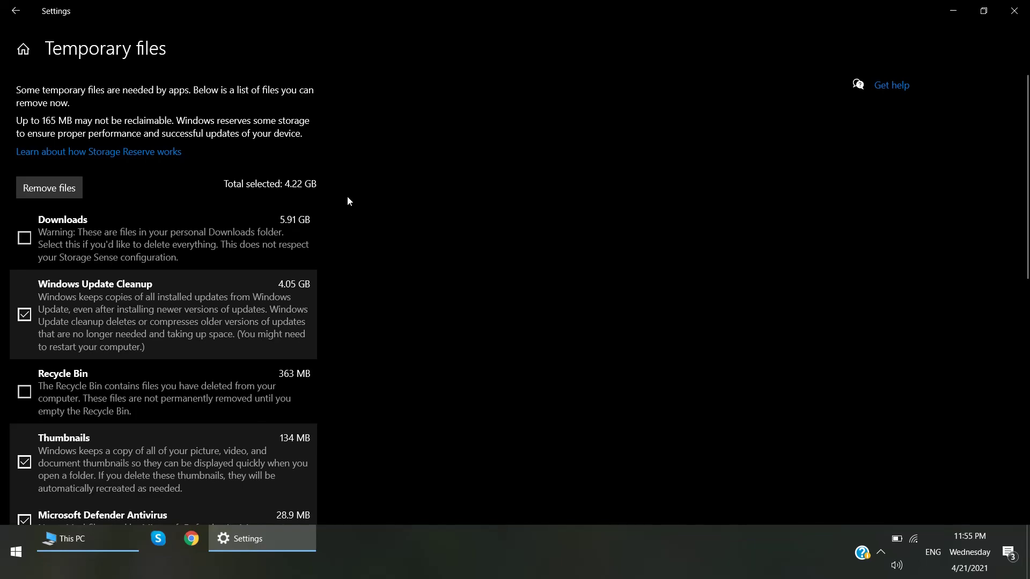
{"action": "scroll", "coordinate": [346, 202], "scroll_direction": "down", "scroll_amount": 3}
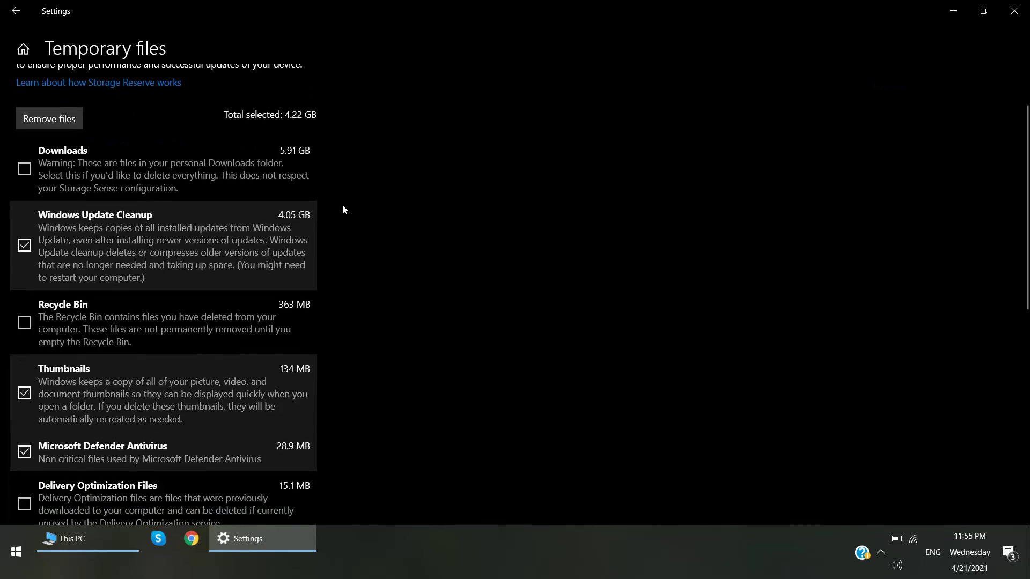
{"action": "scroll", "coordinate": [47, 185], "scroll_direction": "up", "scroll_amount": 3}
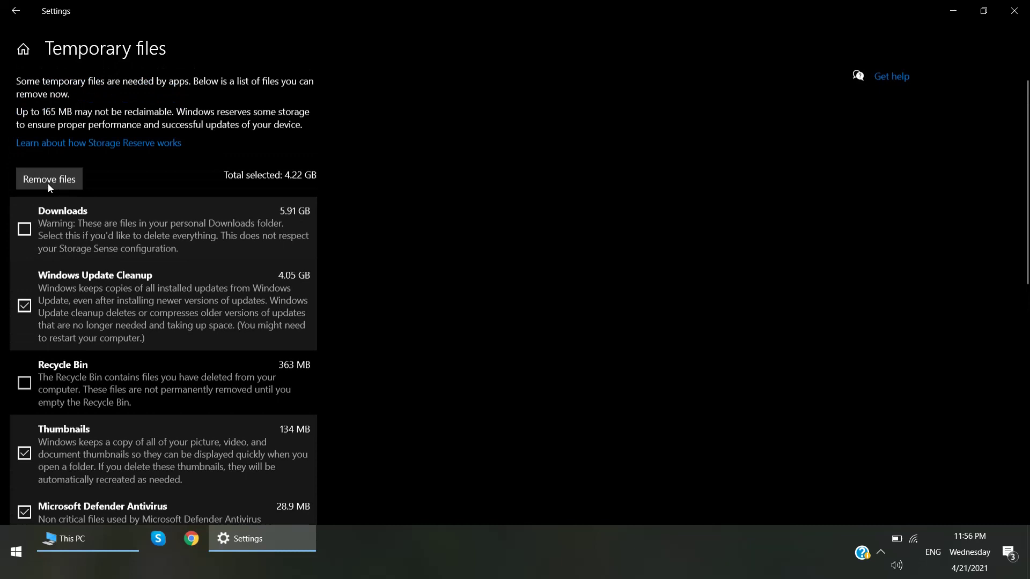
{"action": "left_click", "coordinate": [24, 239]}
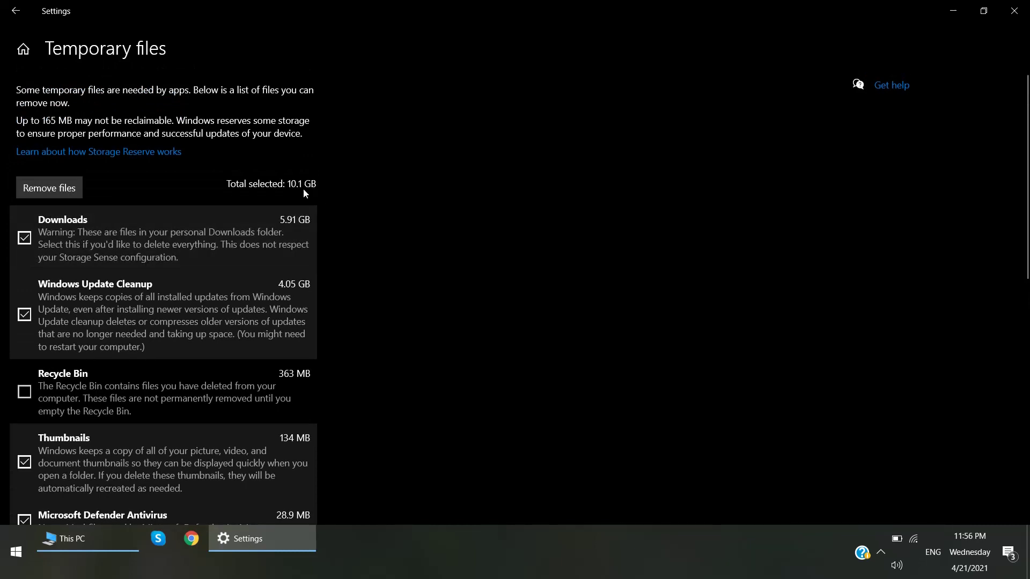
{"action": "left_click", "coordinate": [25, 237]}
{"action": "scroll", "coordinate": [351, 258], "scroll_direction": "down", "scroll_amount": 1}
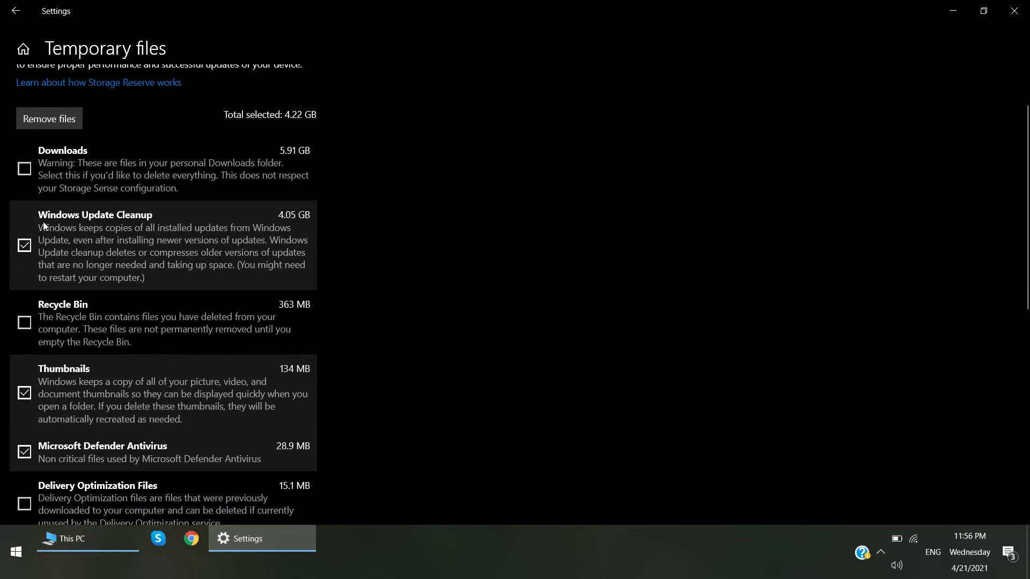
{"action": "scroll", "coordinate": [61, 272], "scroll_direction": "down", "scroll_amount": 1}
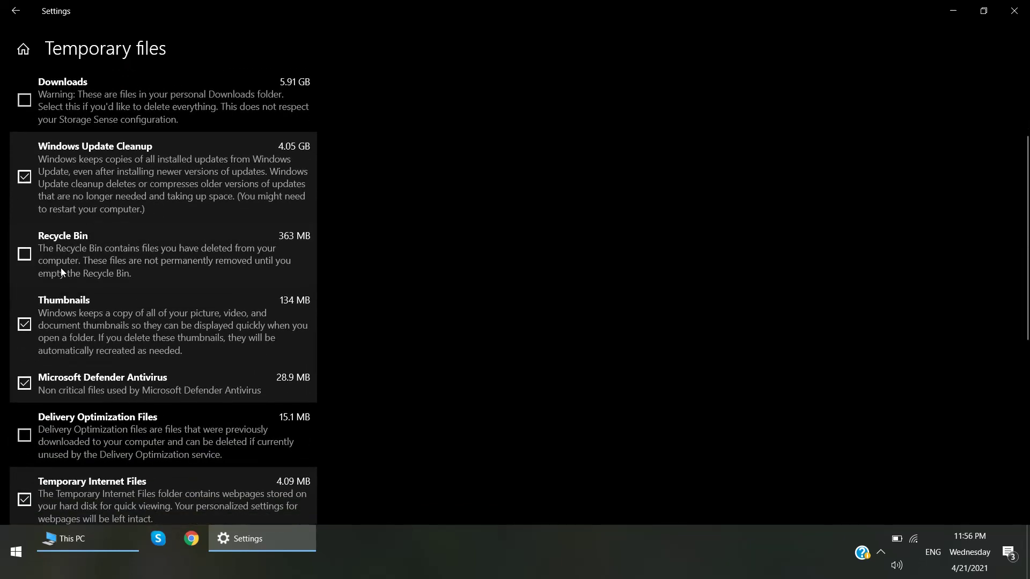
{"action": "scroll", "coordinate": [113, 250], "scroll_direction": "down", "scroll_amount": 1}
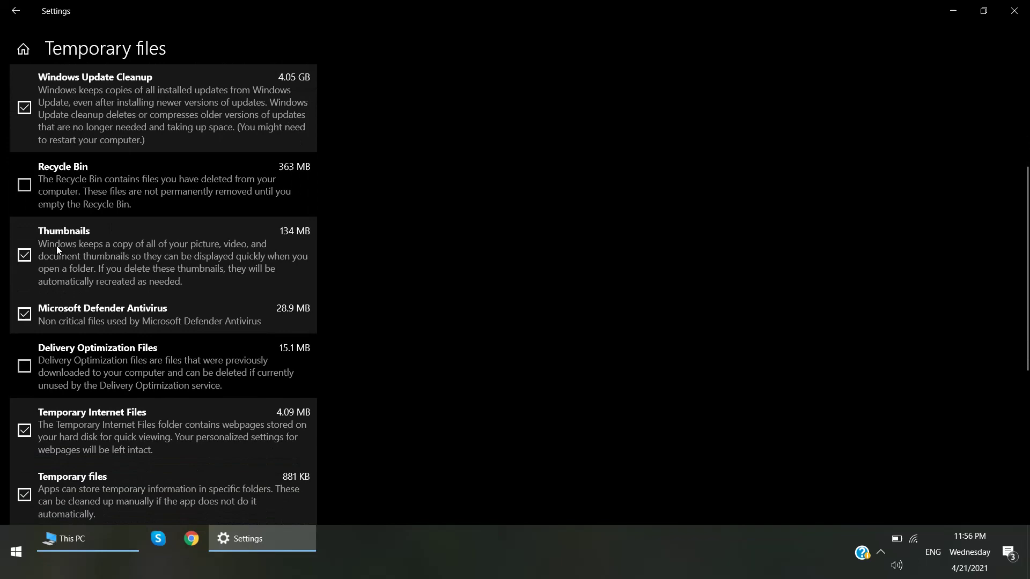
{"action": "scroll", "coordinate": [108, 251], "scroll_direction": "down", "scroll_amount": 1}
{"action": "scroll", "coordinate": [94, 256], "scroll_direction": "up", "scroll_amount": 1}
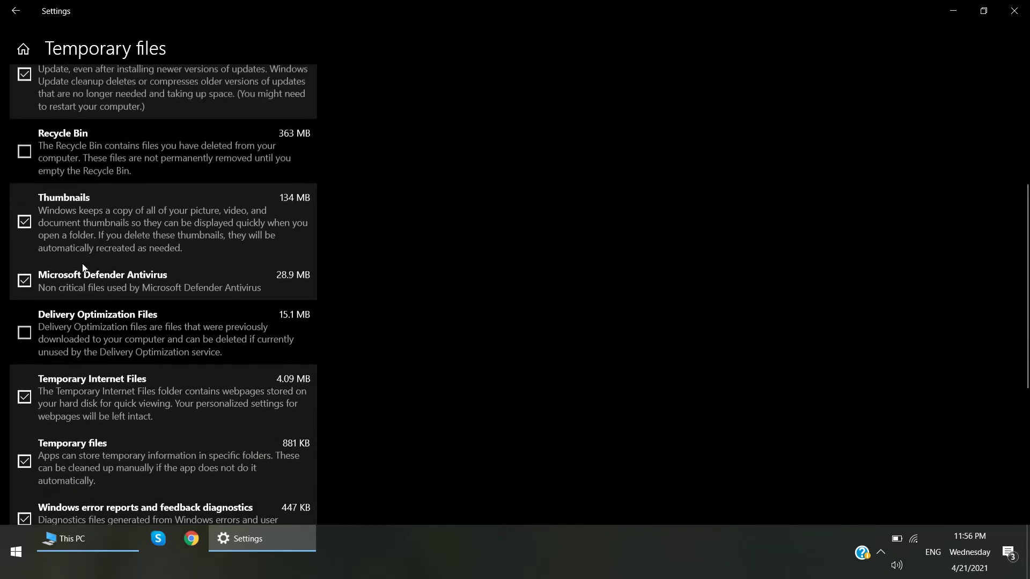
{"action": "scroll", "coordinate": [34, 306], "scroll_direction": "up", "scroll_amount": 1}
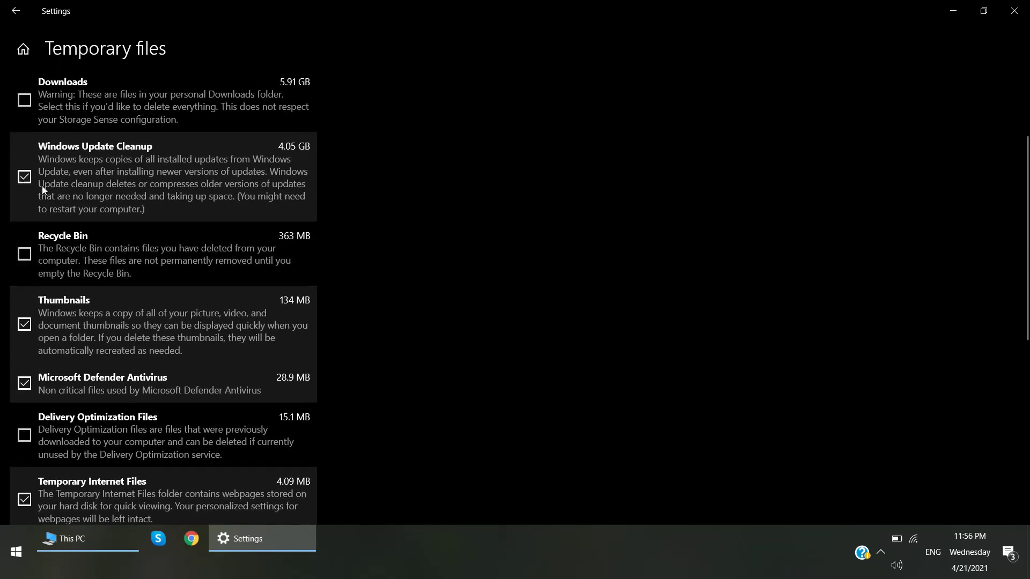
{"action": "scroll", "coordinate": [43, 193], "scroll_direction": "up", "scroll_amount": 2}
{"action": "scroll", "coordinate": [43, 310], "scroll_direction": "down", "scroll_amount": 2}
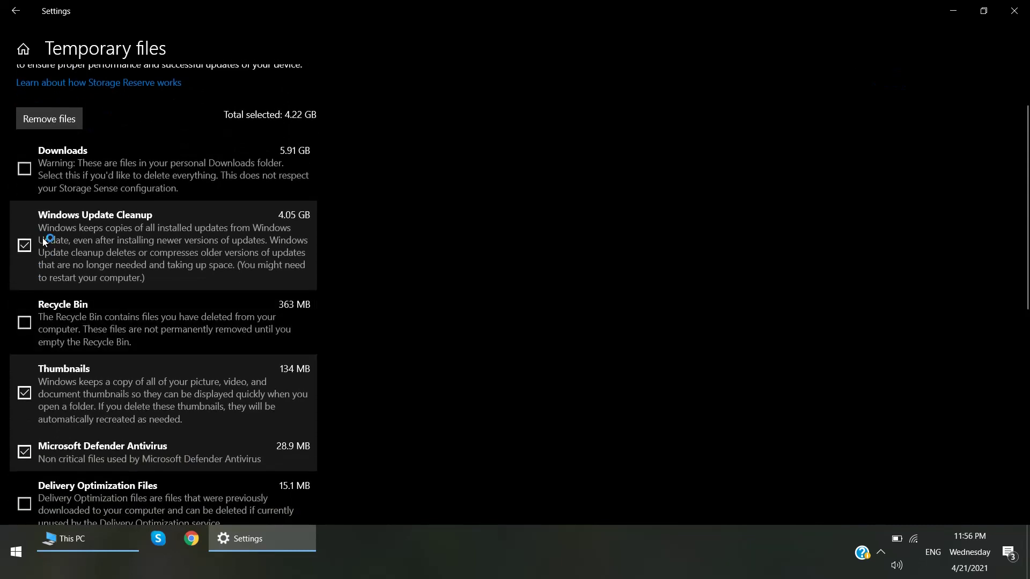
{"action": "scroll", "coordinate": [44, 324], "scroll_direction": "down", "scroll_amount": 2}
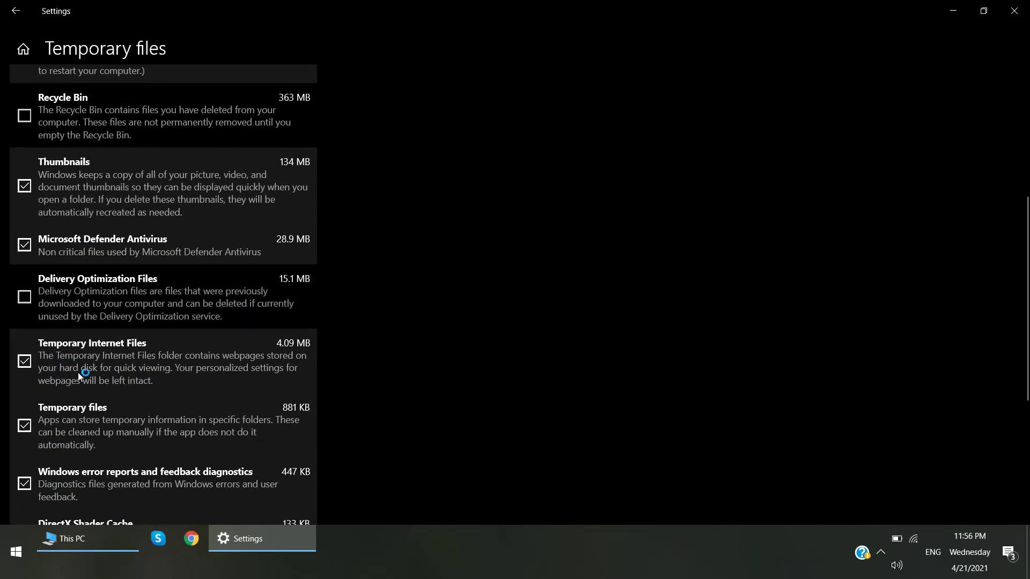
{"action": "scroll", "coordinate": [78, 371], "scroll_direction": "down", "scroll_amount": 2}
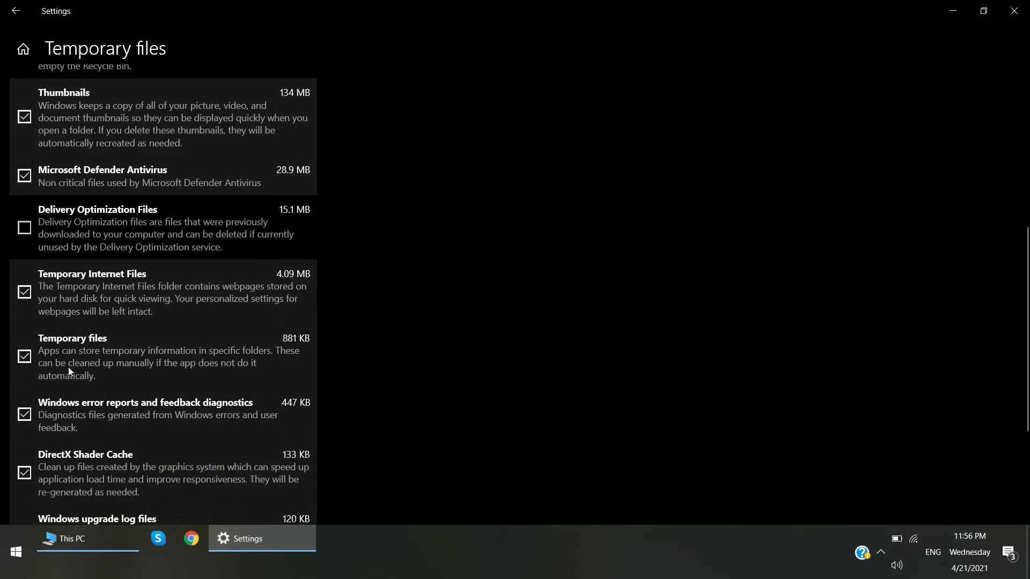
{"action": "scroll", "coordinate": [63, 362], "scroll_direction": "up", "scroll_amount": 6}
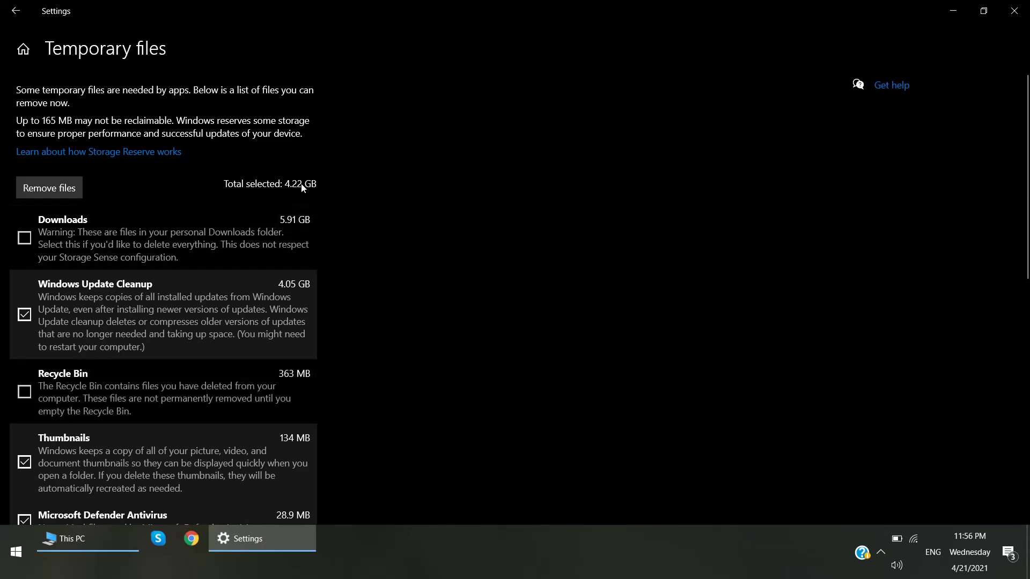
{"action": "scroll", "coordinate": [92, 344], "scroll_direction": "down", "scroll_amount": 3}
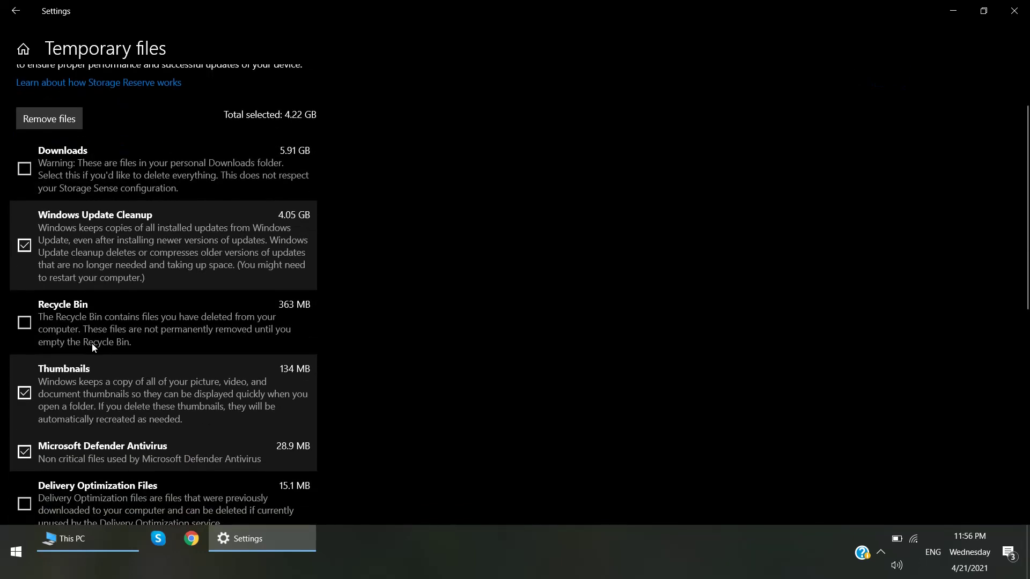
- Tick Recycle Bin and review the categories, leaving Downloads unticked for 4.57 GB total
{"action": "left_click", "coordinate": [27, 326]}
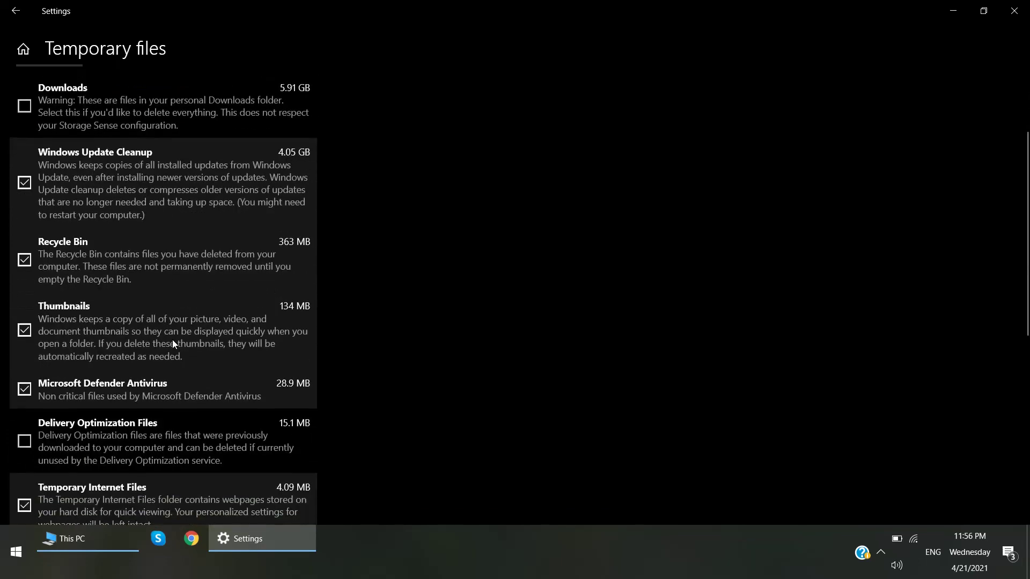
{"action": "scroll", "coordinate": [172, 343], "scroll_direction": "down", "scroll_amount": 2}
{"action": "scroll", "coordinate": [166, 339], "scroll_direction": "down", "scroll_amount": 2}
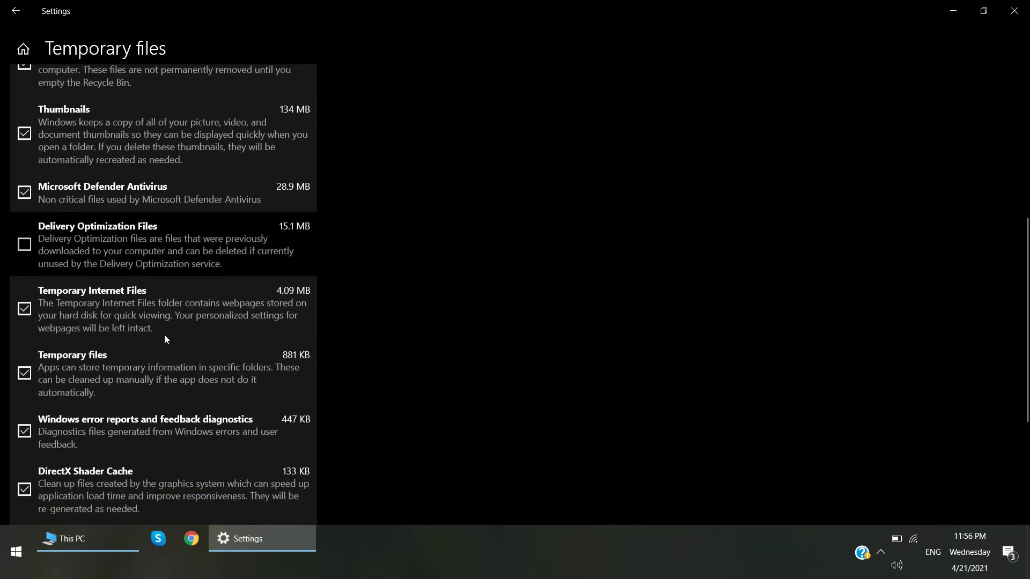
{"action": "scroll", "coordinate": [164, 339], "scroll_direction": "down", "scroll_amount": 4}
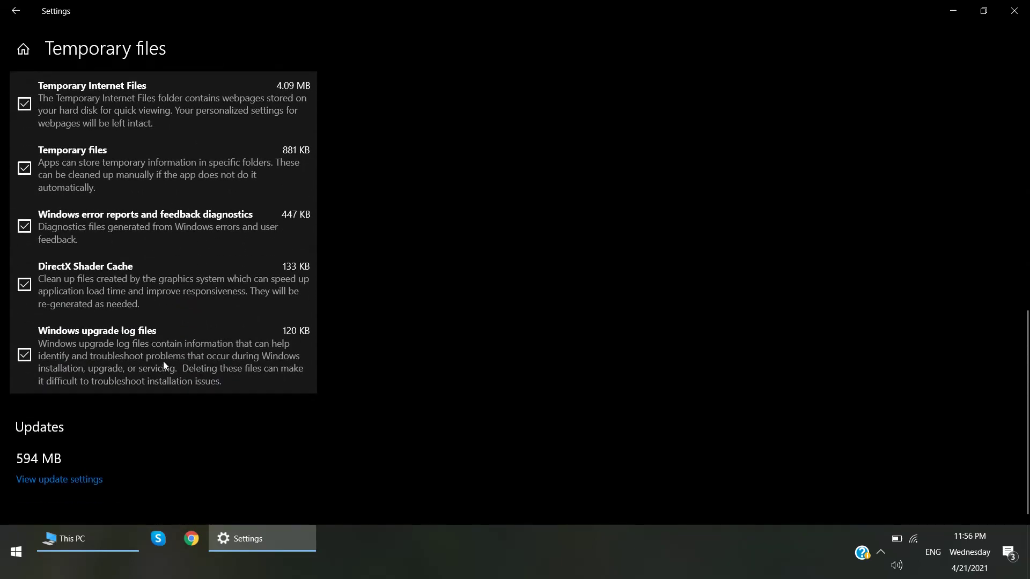
{"action": "scroll", "coordinate": [178, 357], "scroll_direction": "up", "scroll_amount": 10}
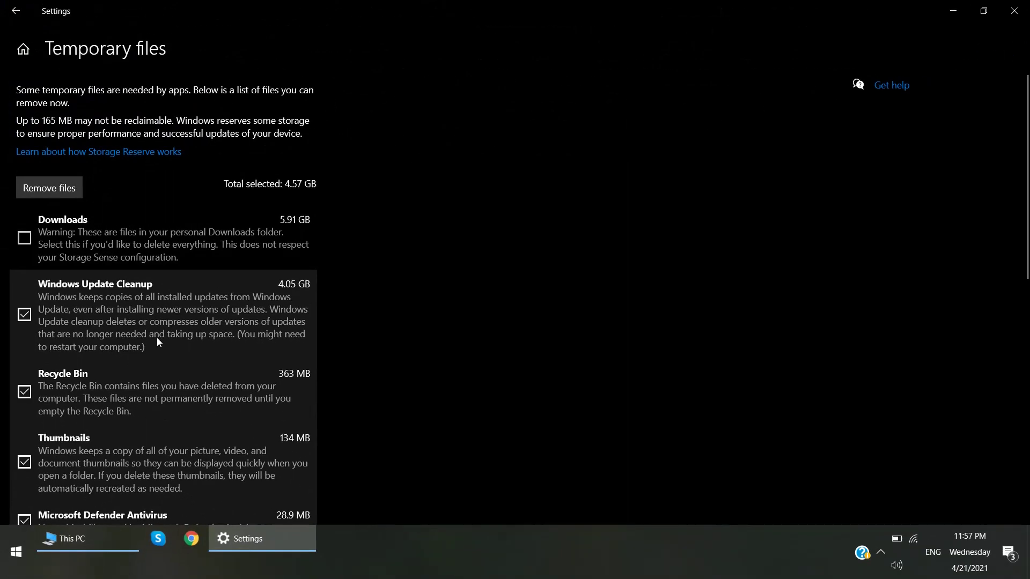
{"action": "scroll", "coordinate": [157, 337], "scroll_direction": "down", "scroll_amount": 8}
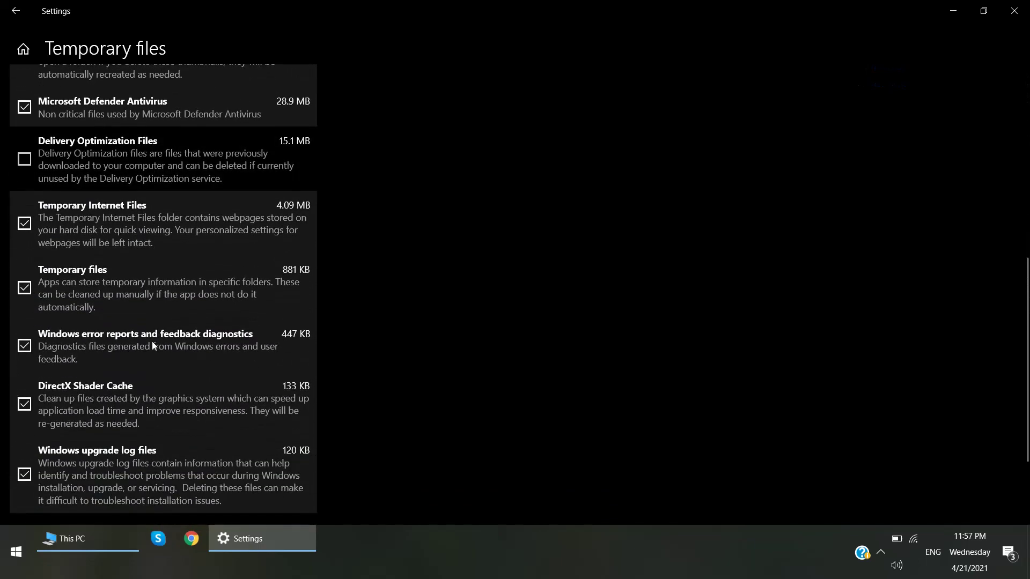
{"action": "scroll", "coordinate": [152, 343], "scroll_direction": "down", "scroll_amount": 2}
{"action": "scroll", "coordinate": [151, 345], "scroll_direction": "up", "scroll_amount": 10}
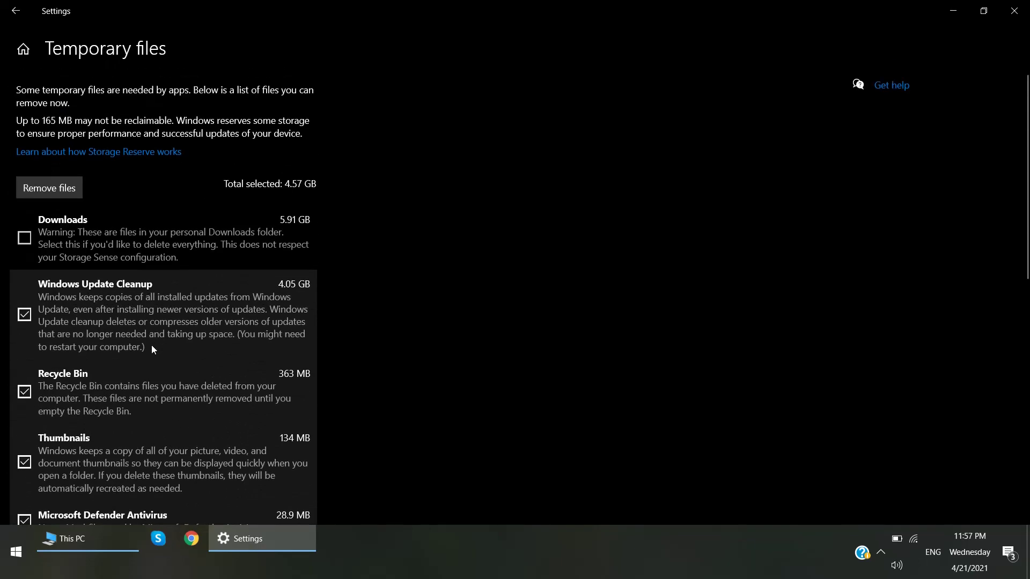
- Remove the ticked temporary files and follow the Windows Update Cleanup purge progress
{"action": "left_click", "coordinate": [49, 189]}
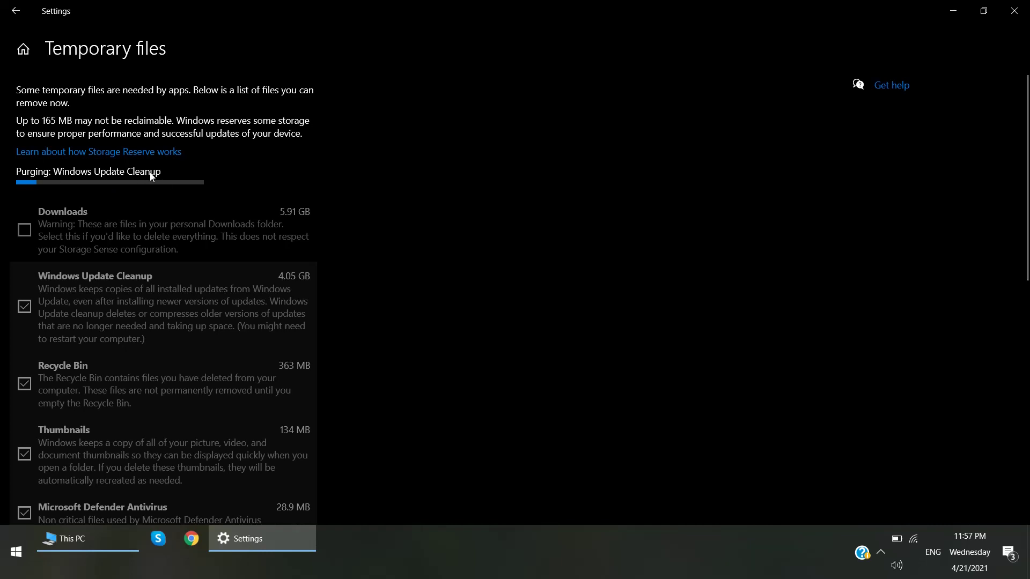
{"action": "scroll", "coordinate": [101, 300], "scroll_direction": "down", "scroll_amount": 1}
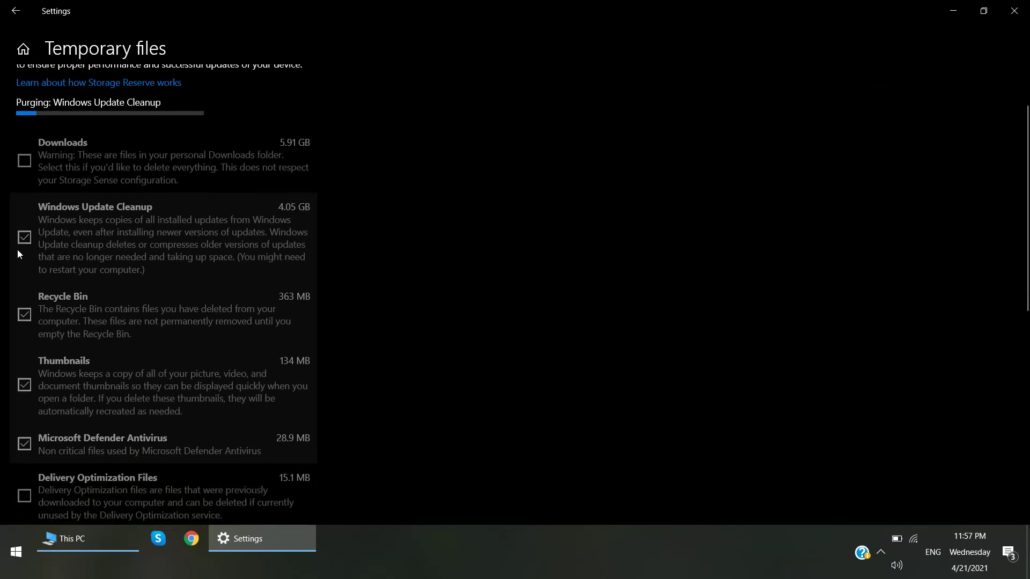
{"action": "scroll", "coordinate": [36, 316], "scroll_direction": "down", "scroll_amount": 1}
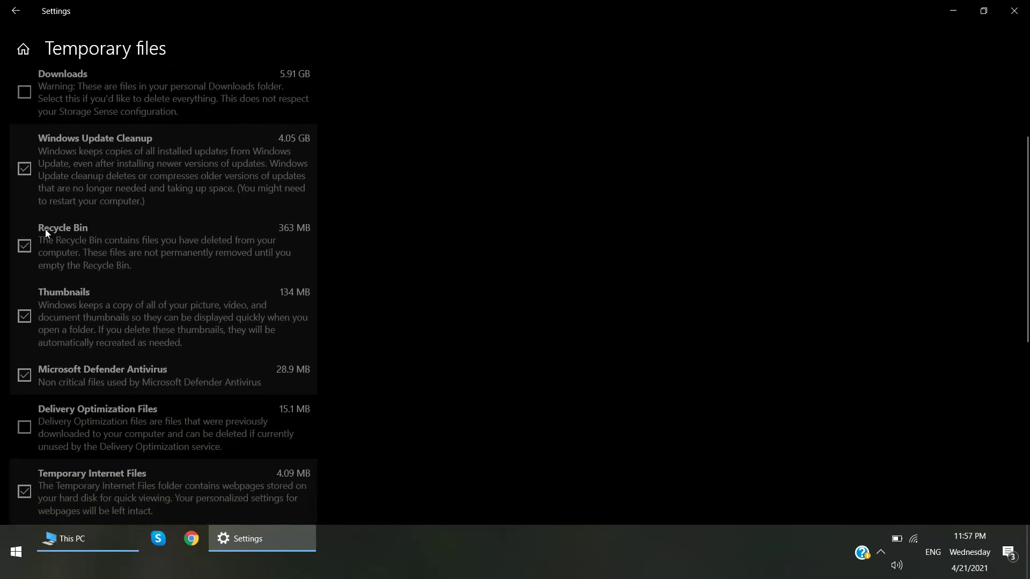
{"action": "scroll", "coordinate": [75, 295], "scroll_direction": "down", "scroll_amount": 1}
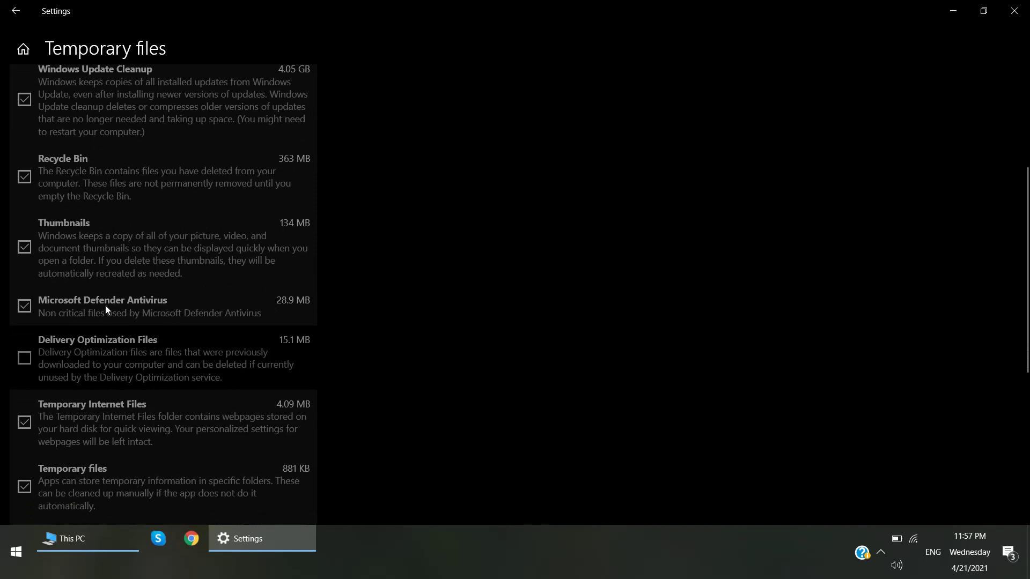
{"action": "scroll", "coordinate": [172, 310], "scroll_direction": "down", "scroll_amount": 1}
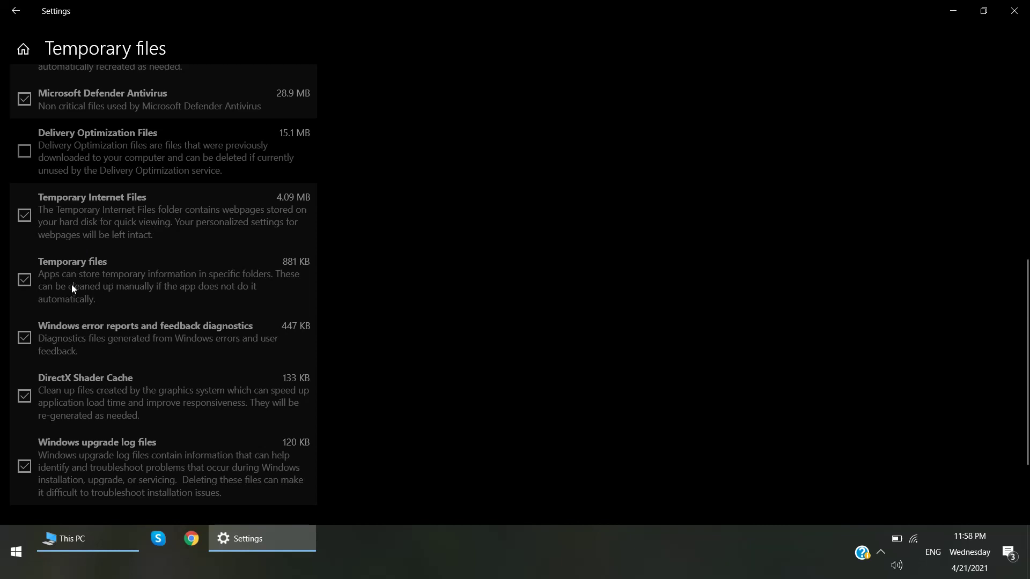
{"action": "scroll", "coordinate": [102, 316], "scroll_direction": "down", "scroll_amount": 1}
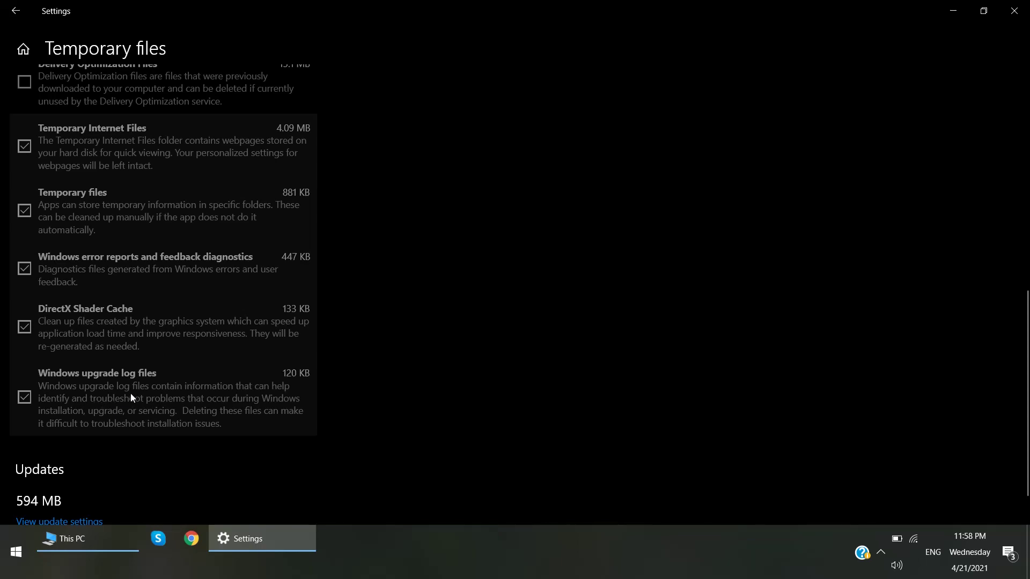
{"action": "scroll", "coordinate": [130, 394], "scroll_direction": "up", "scroll_amount": 6}
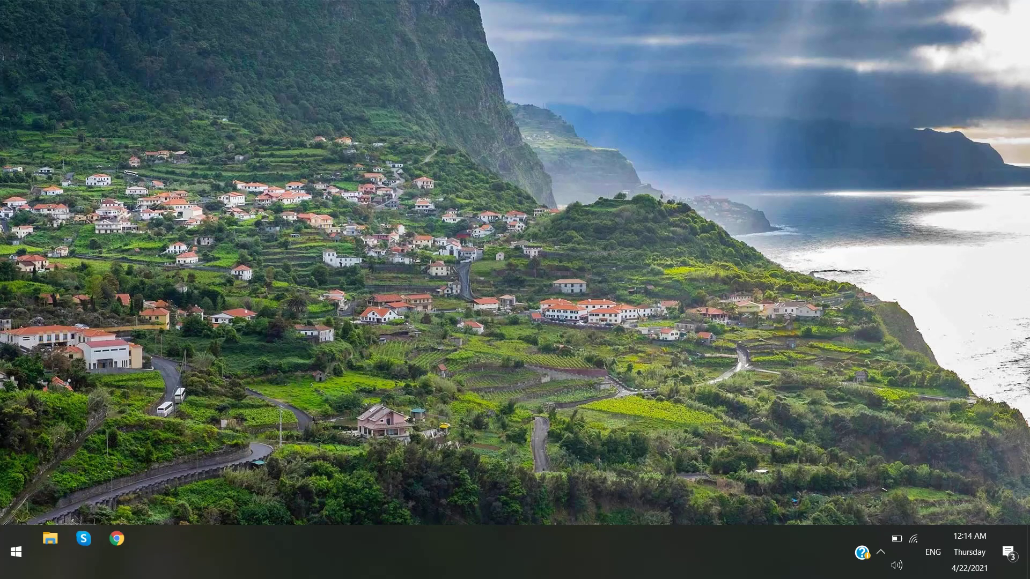
- Open This PC with Win+E to confirm C: now has 8.43 GB free
{"action": "key", "text": "super+e"}
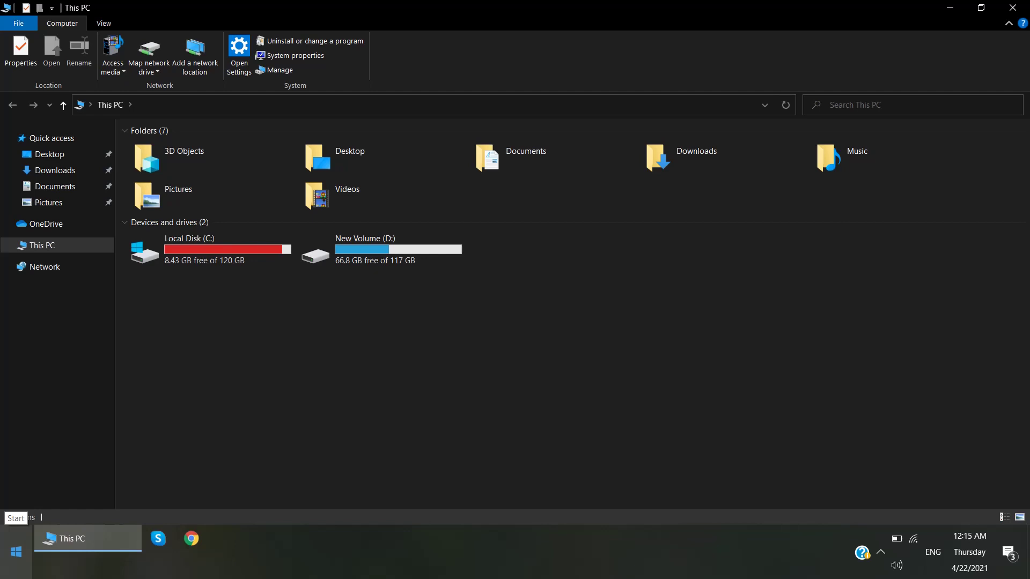
{"action": "left_click", "coordinate": [16, 551]}
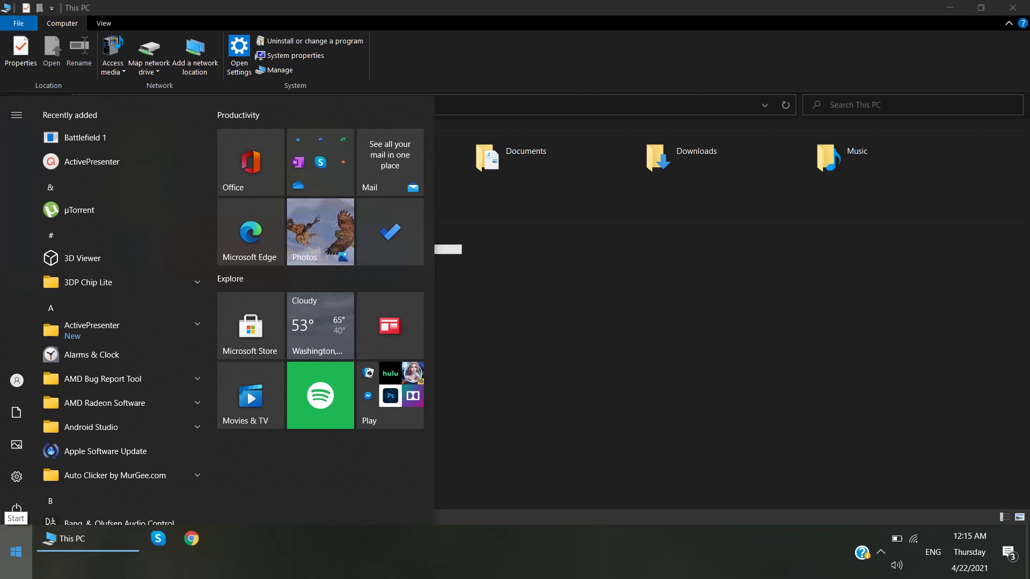
- Open the C:\Windows\Temp folder by entering 'temp' in Run
{"action": "type", "text": "temp"}
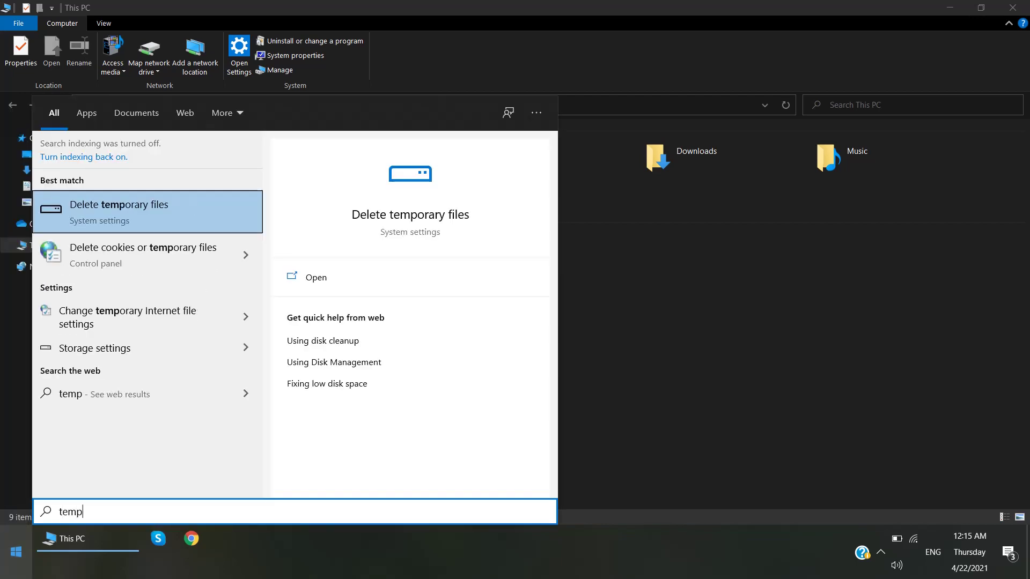
{"action": "key", "text": "BackSpace"}
{"action": "key", "text": "BackSpace"}
{"action": "key", "text": "BackSpace"}
{"action": "key", "text": "BackSpace"}
{"action": "type", "text": "run"}
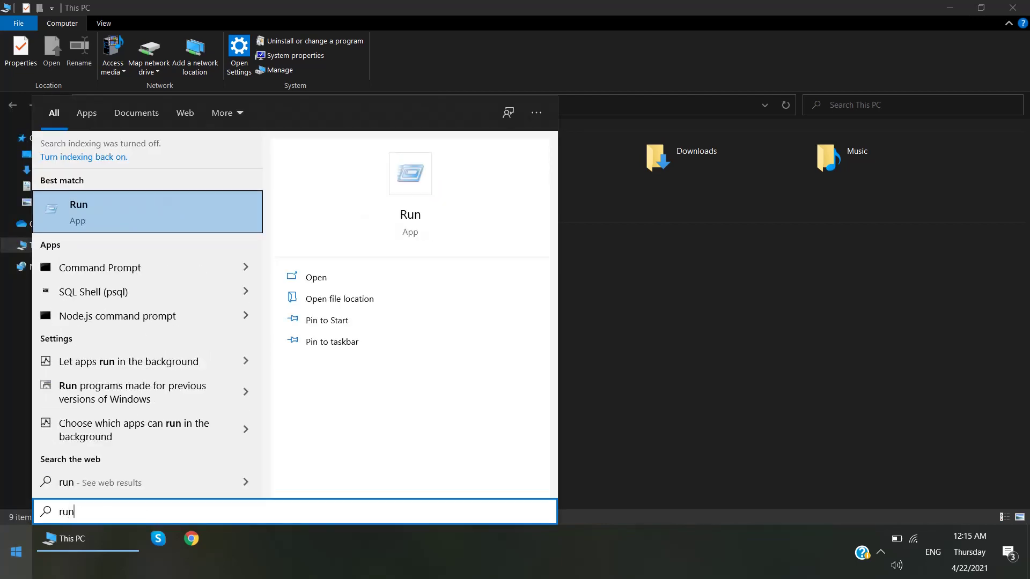
{"action": "key", "text": "Return"}
{"action": "type", "text": "te"}
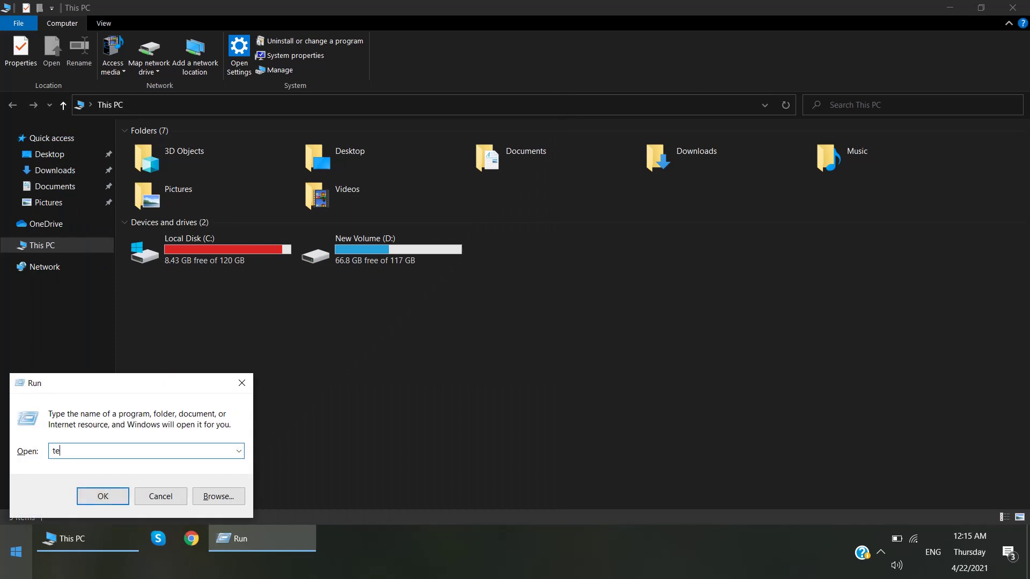
{"action": "type", "text": "mp"}
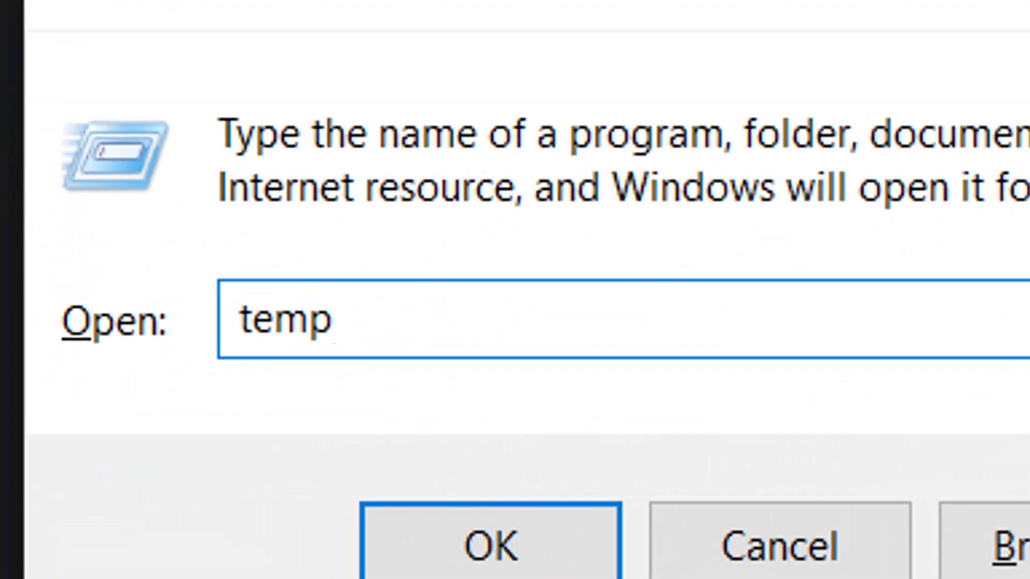
{"action": "key", "text": "Return"}
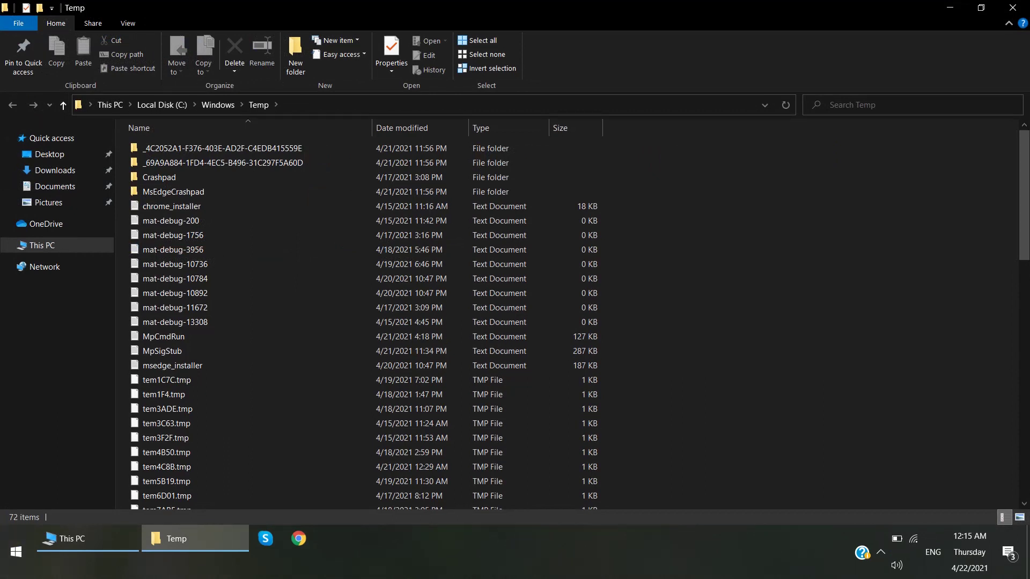
- Select and delete all 72 items in the Windows Temp folder
{"action": "key", "text": "ctrl+a"}
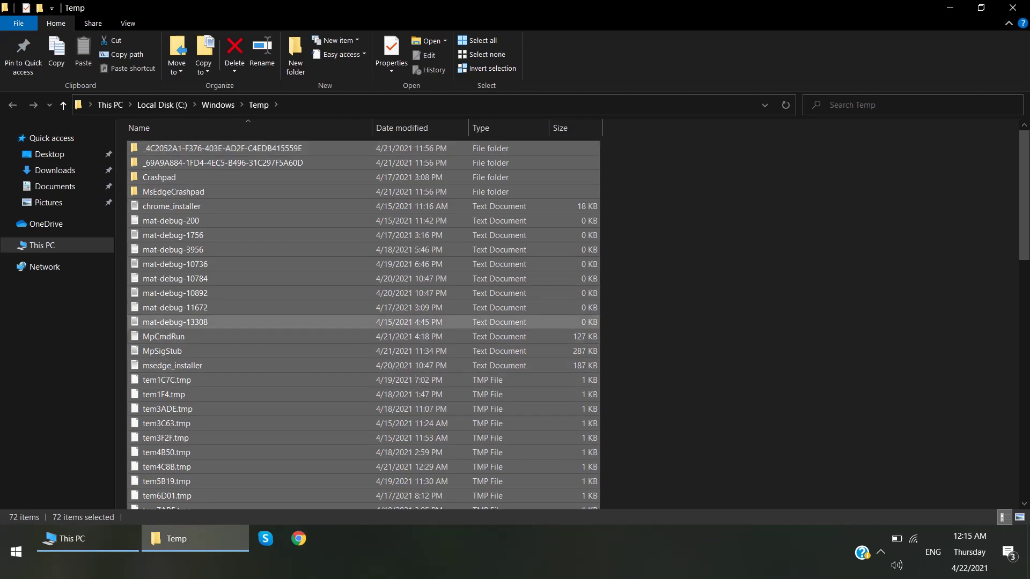
{"action": "right_click", "coordinate": [467, 325]}
{"action": "left_click", "coordinate": [510, 279]}
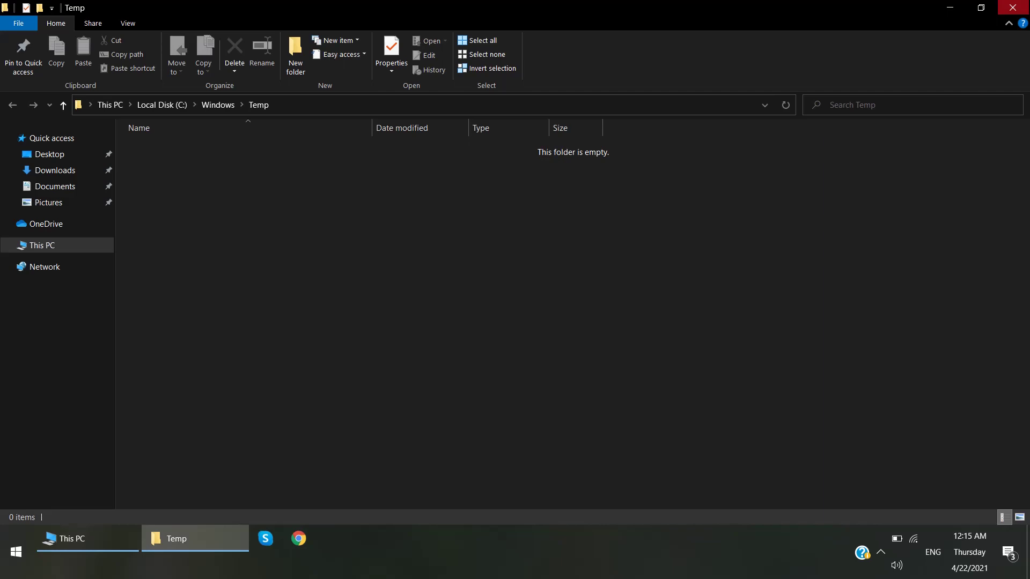
- Close Windows Temp and open the user's %temp% folder through Run
{"action": "left_click", "coordinate": [1011, 7]}
{"action": "left_click", "coordinate": [16, 553]}
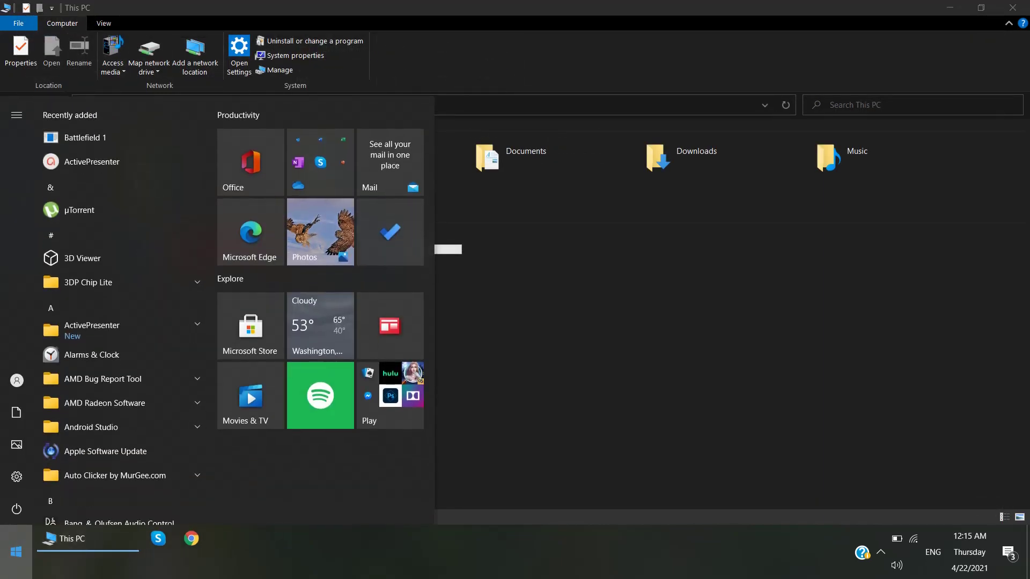
{"action": "type", "text": "run"}
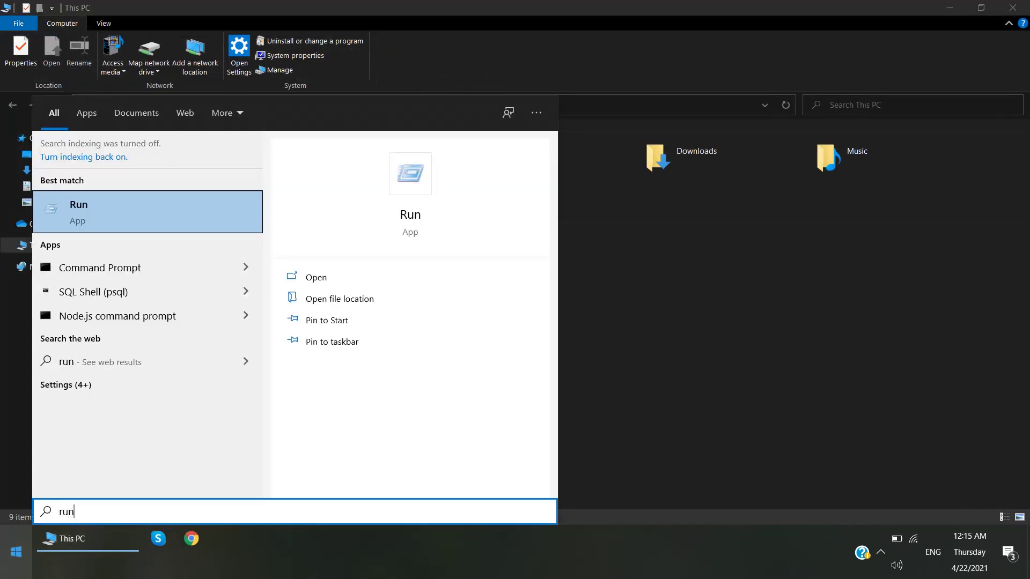
{"action": "key", "text": "Return"}
{"action": "left_click", "coordinate": [71, 450]}
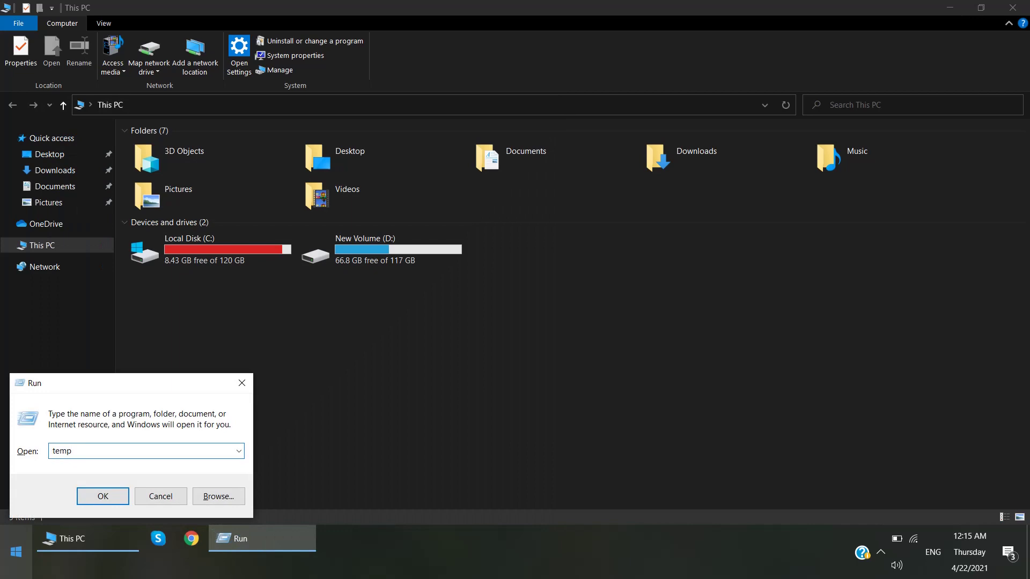
{"action": "type", "text": "%"}
{"action": "type", "text": "%"}
{"action": "key", "text": "Return"}
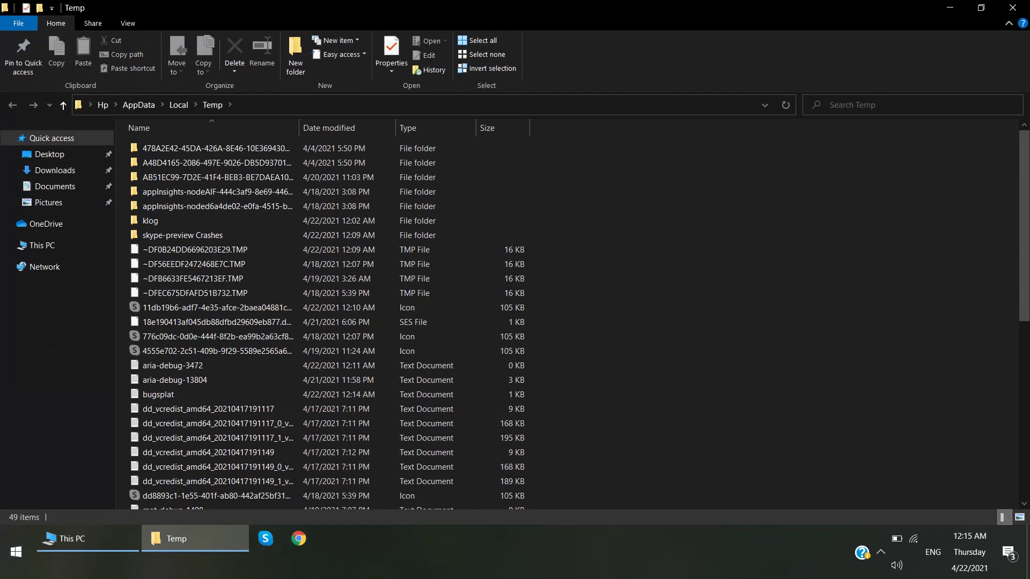
- Delete all items in the user Temp folder, skipping in-use files for all items
{"action": "key", "text": "ctrl+a"}
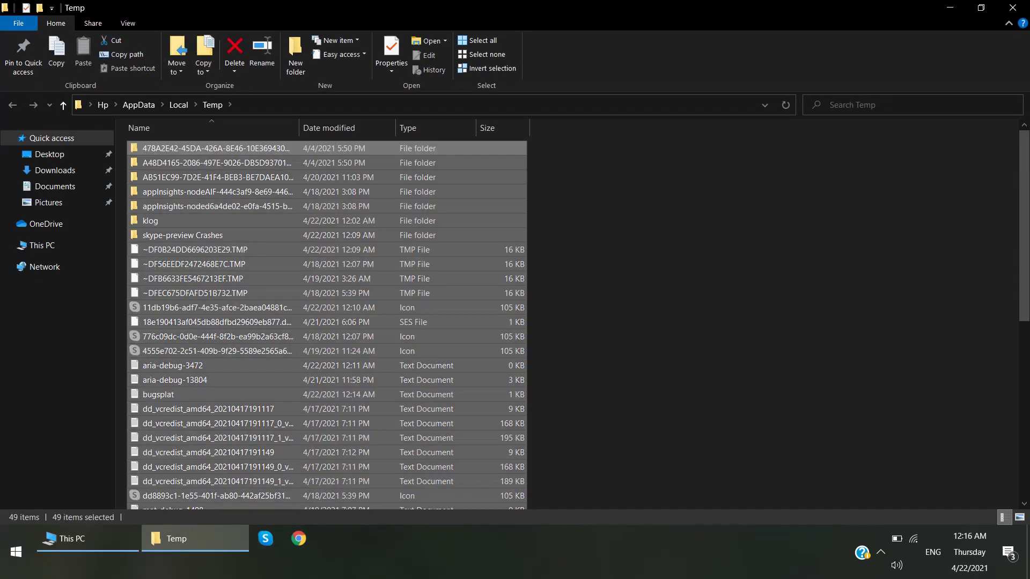
{"action": "right_click", "coordinate": [354, 321]}
{"action": "left_click", "coordinate": [386, 272]}
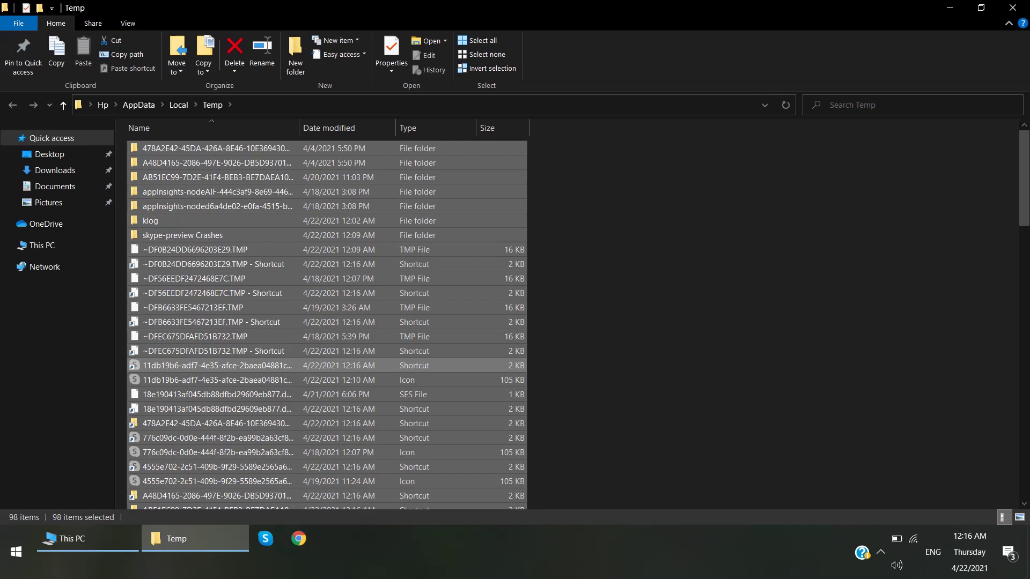
{"action": "right_click", "coordinate": [446, 370]}
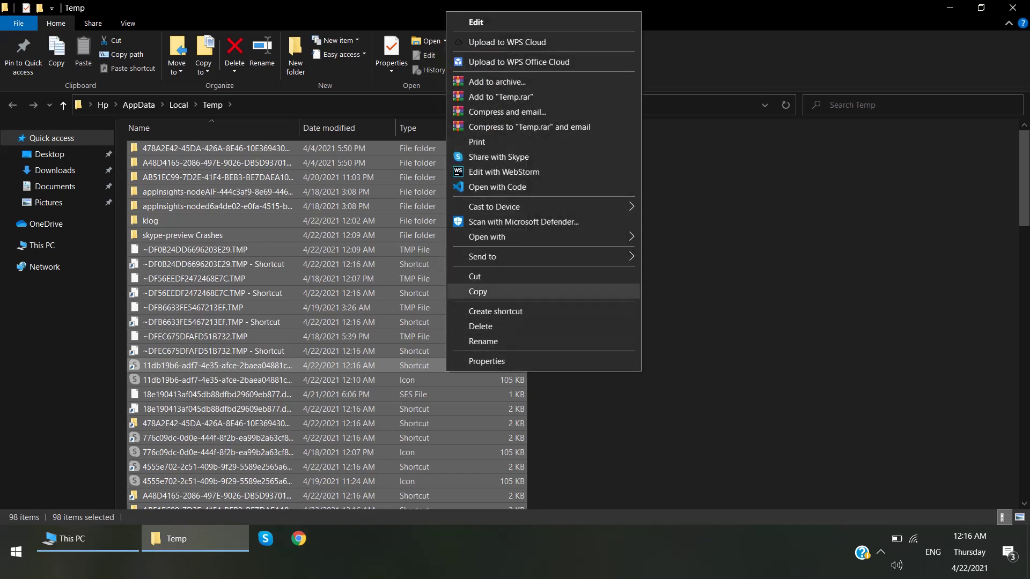
{"action": "left_click", "coordinate": [480, 326]}
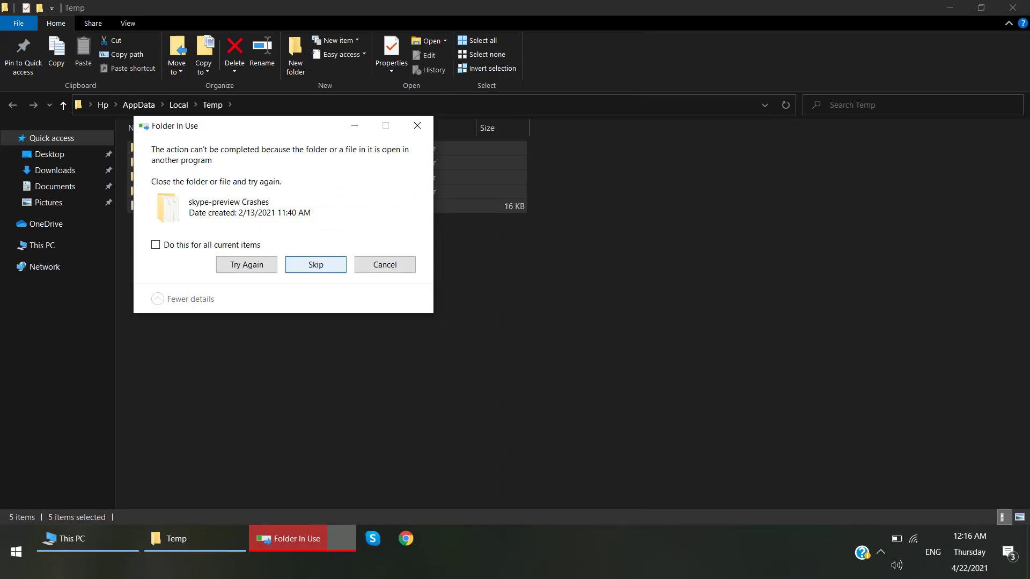
{"action": "left_click", "coordinate": [156, 244]}
{"action": "left_click", "coordinate": [315, 264]}
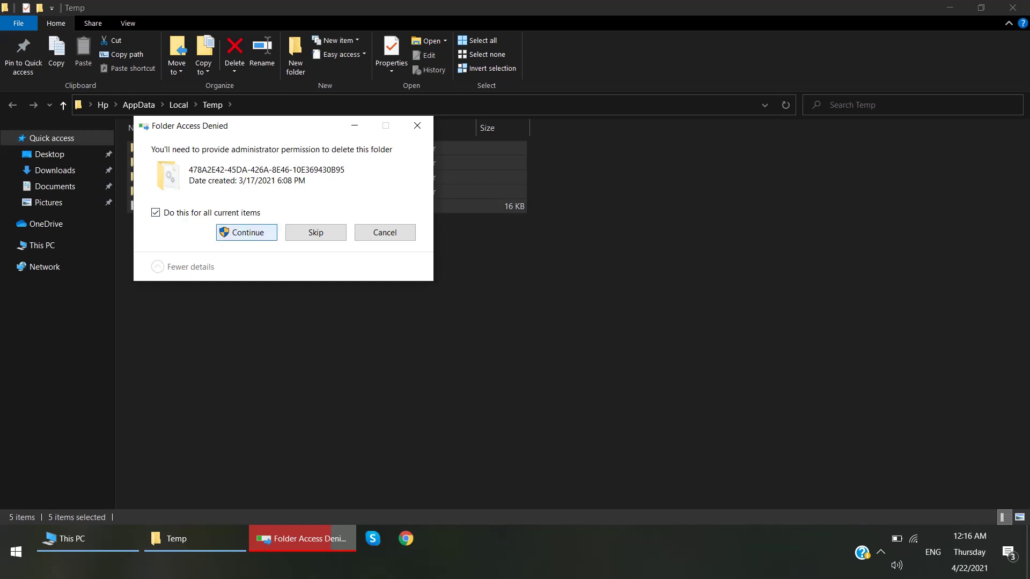
{"action": "key", "text": "Return"}
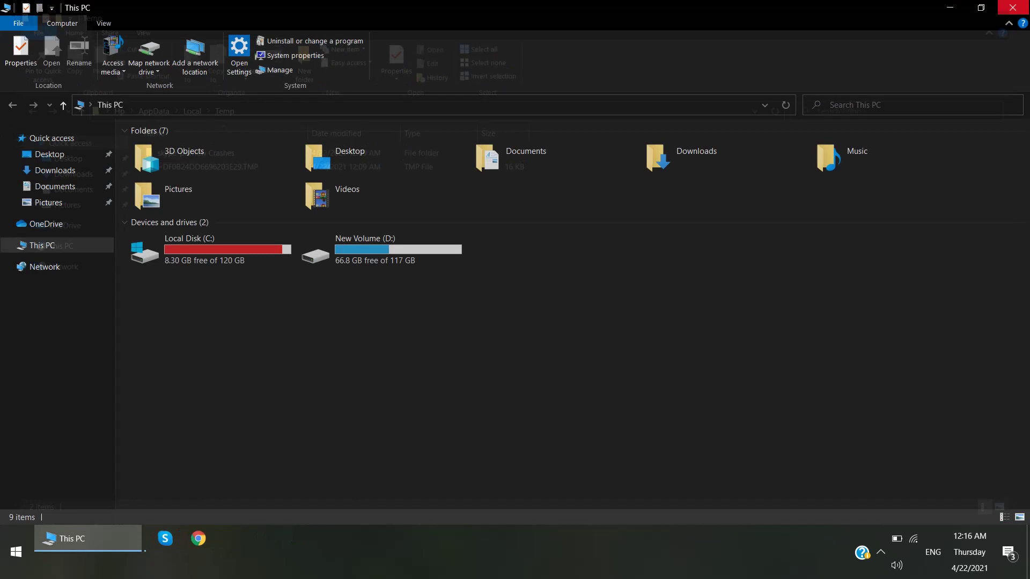
- Close both Explorer windows with Alt+F4 and launch CCleaner by searching 'cc'
{"action": "key", "text": "alt+F4"}
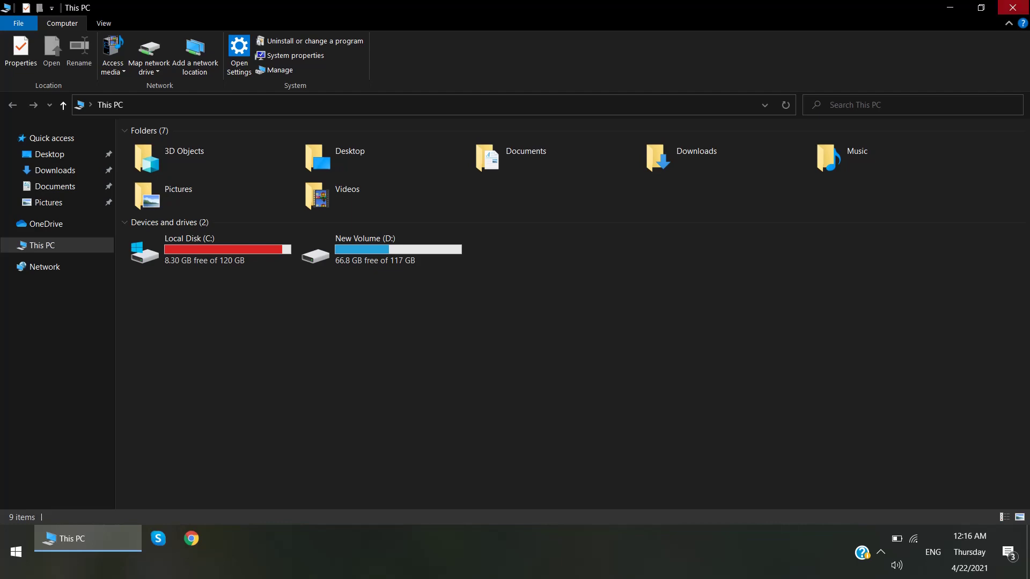
{"action": "key", "text": "alt+F4"}
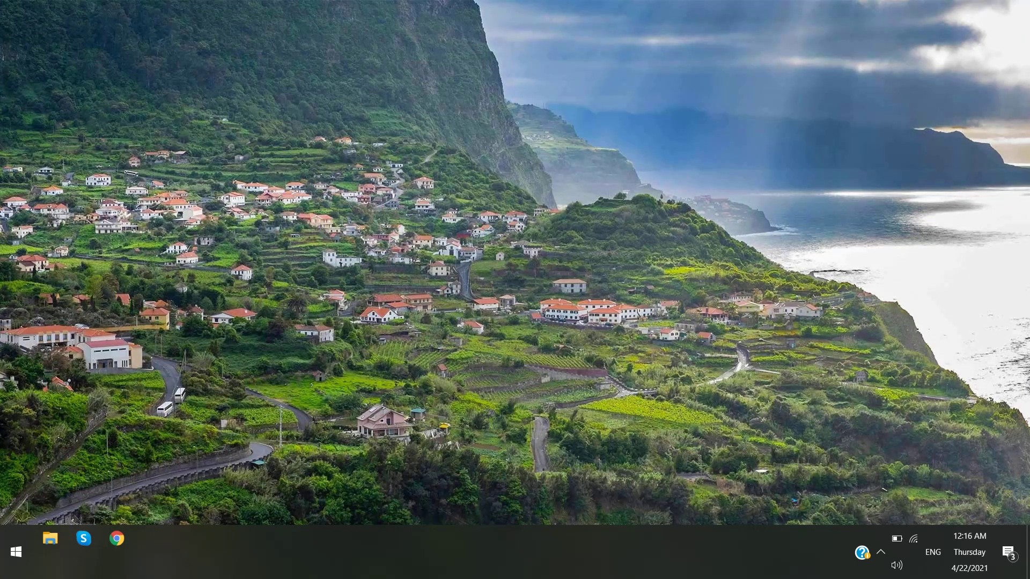
{"action": "key", "text": "super"}
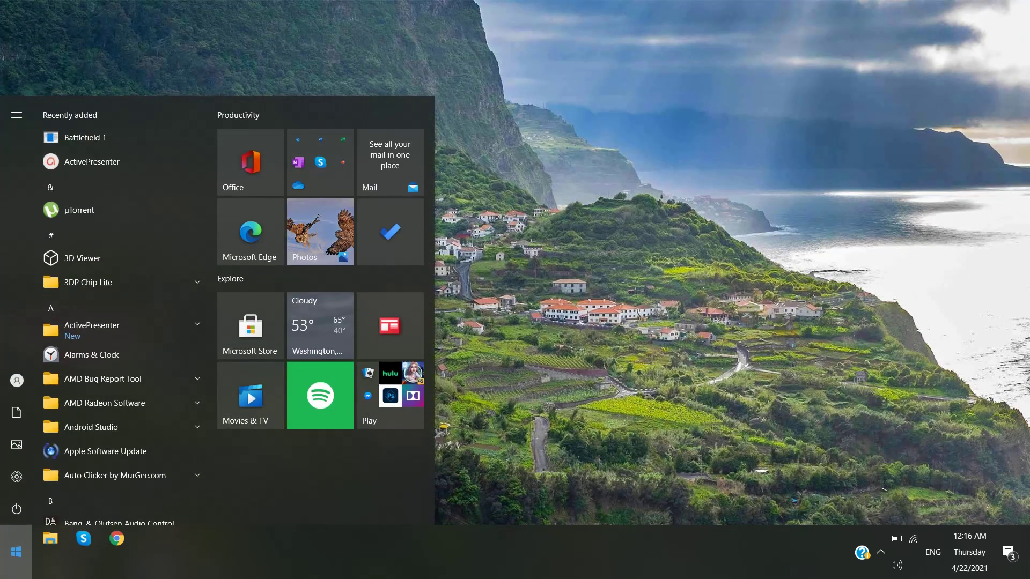
{"action": "type", "text": "cc"}
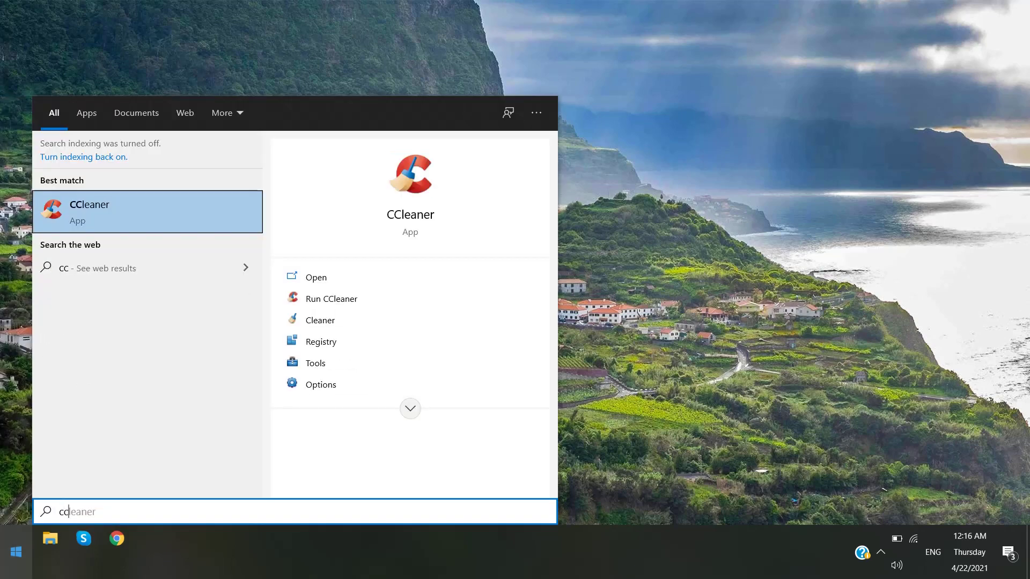
{"action": "key", "text": "Return"}
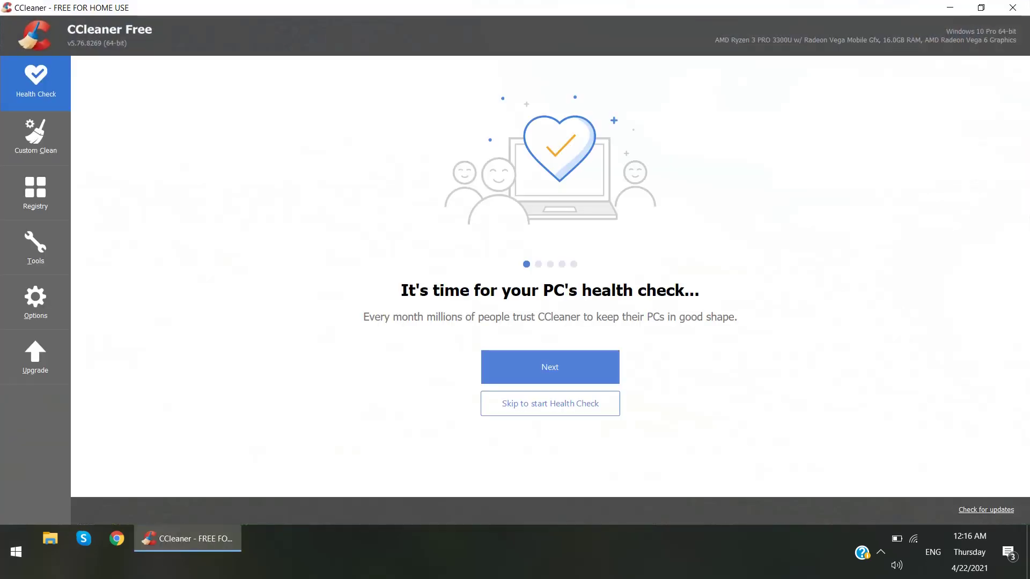
- Run CCleaner's Custom Clean and confirm, removing about 1,743 MB
{"action": "key", "text": "alt+c"}
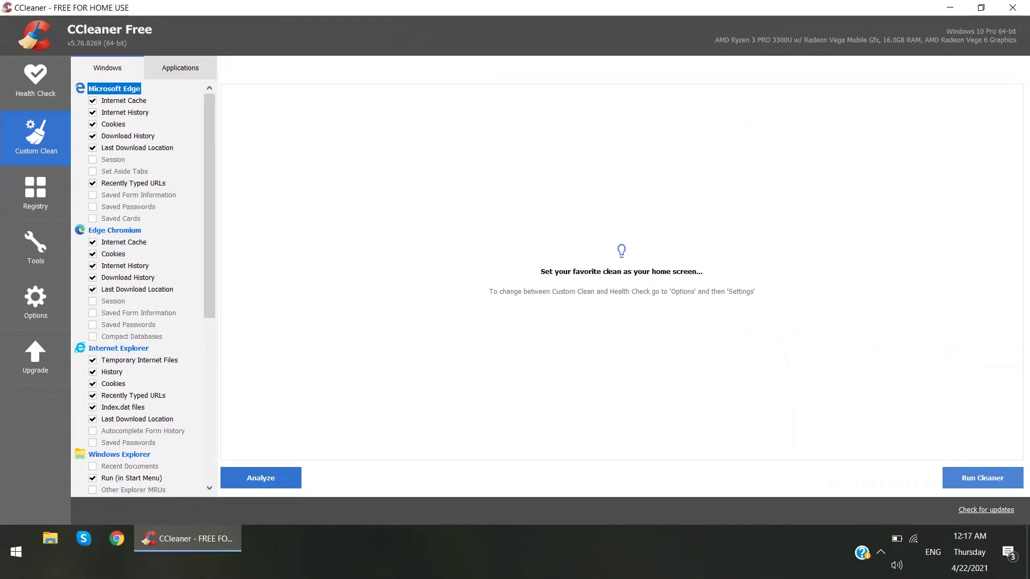
{"action": "key", "text": "alt+r"}
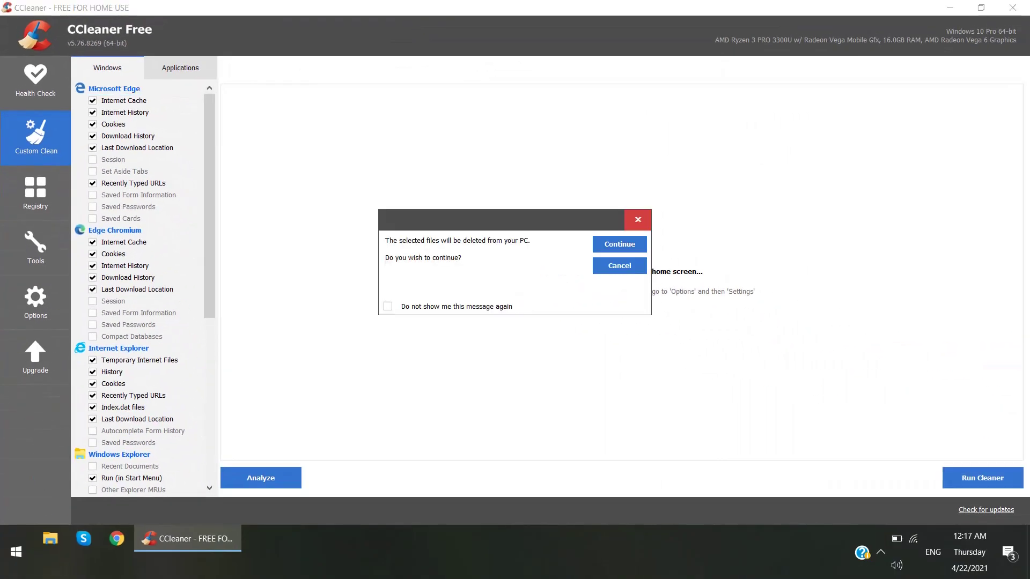
{"action": "key", "text": "Return"}
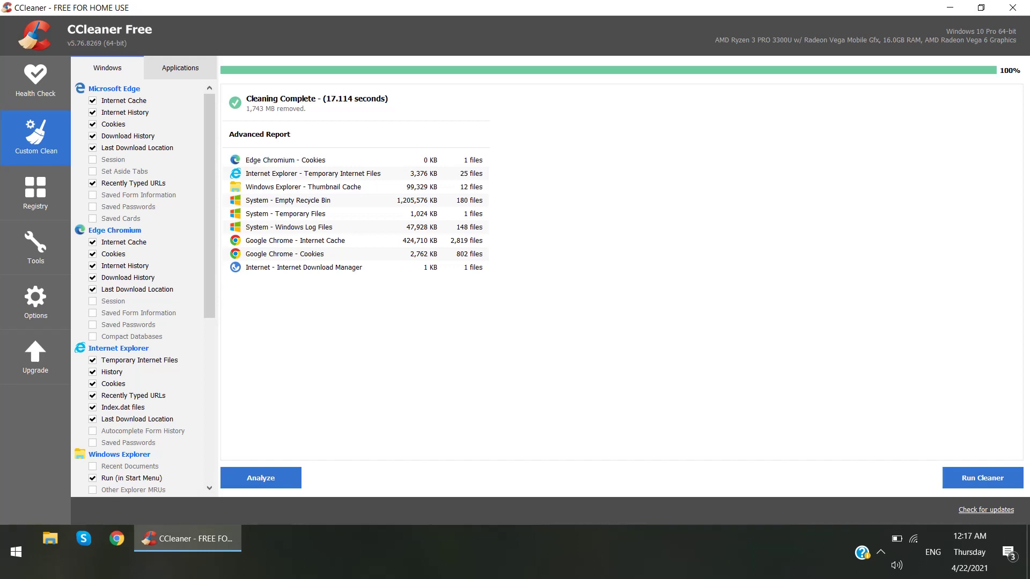
- Scan the registry in CCleaner and fix all 28 issues without making a backup
{"action": "left_click", "coordinate": [36, 193]}
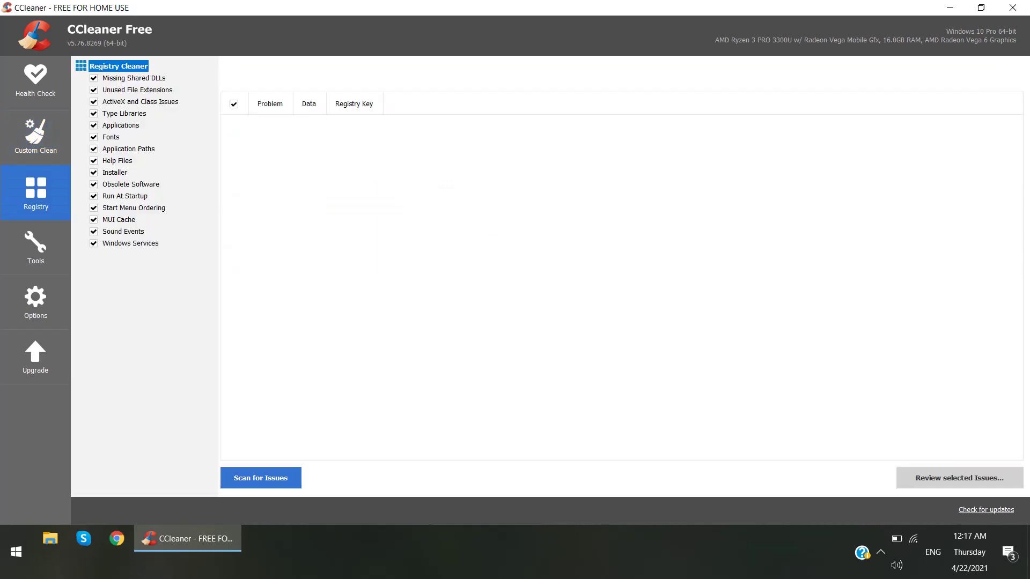
{"action": "left_click", "coordinate": [260, 478]}
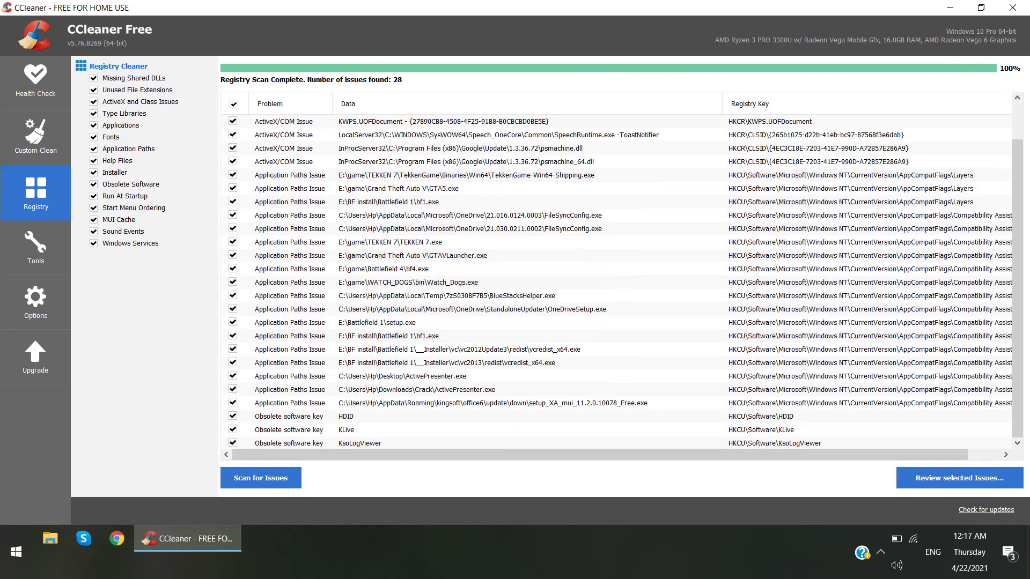
{"action": "left_click", "coordinate": [960, 478]}
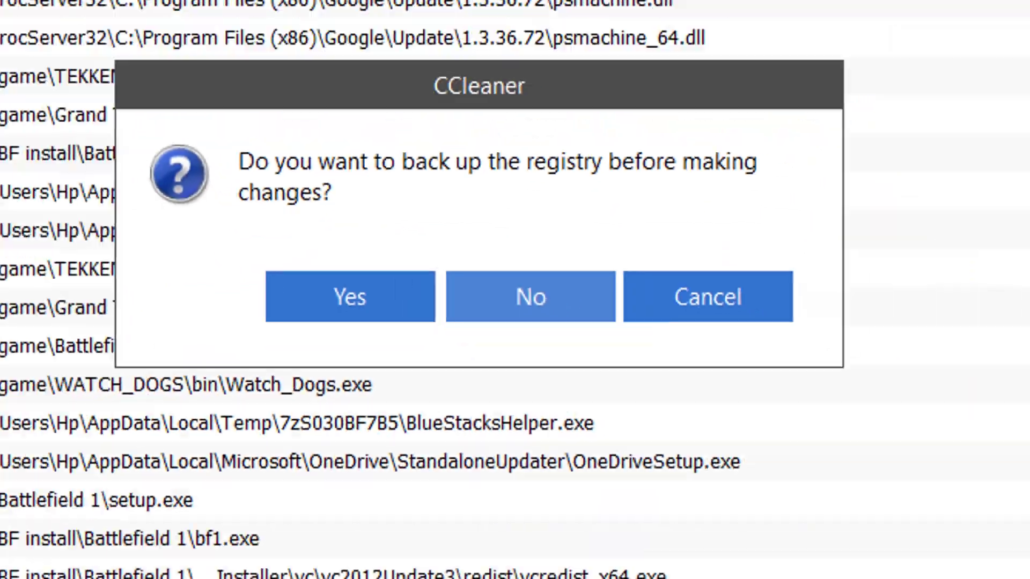
{"action": "left_click", "coordinate": [528, 302]}
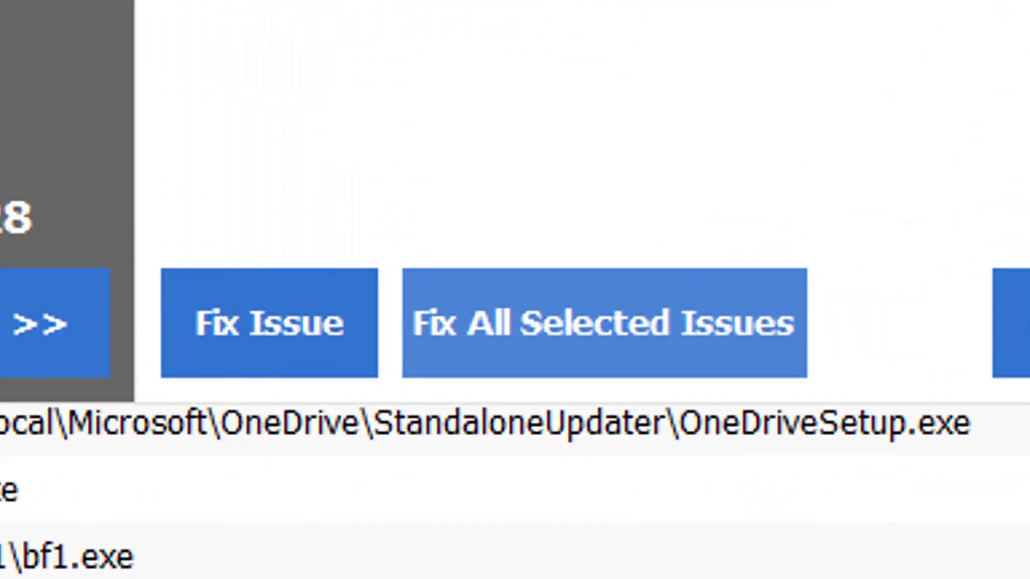
{"action": "left_click", "coordinate": [465, 329]}
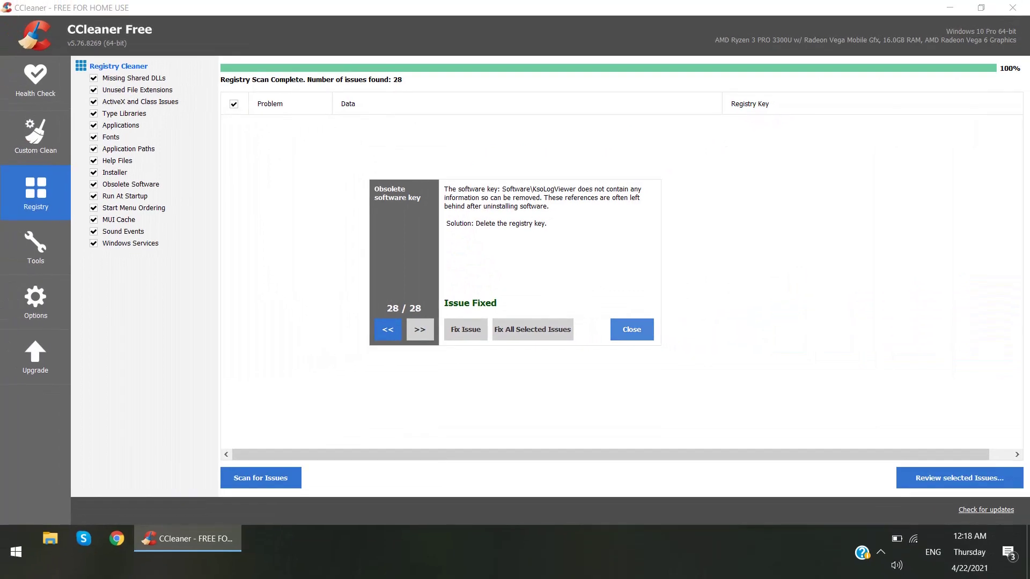
{"action": "key", "text": "Escape"}
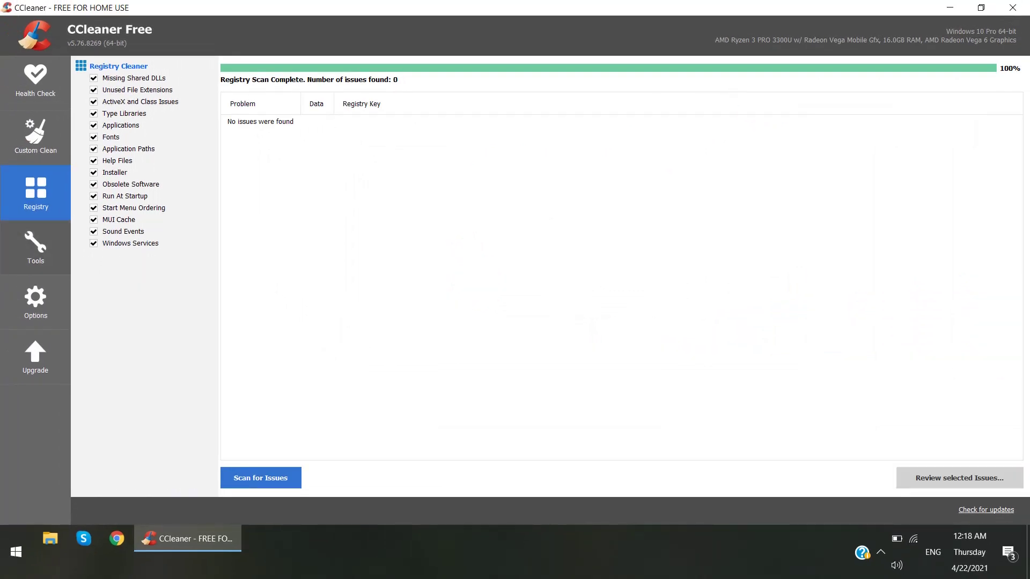
{"action": "left_click", "coordinate": [36, 247]}
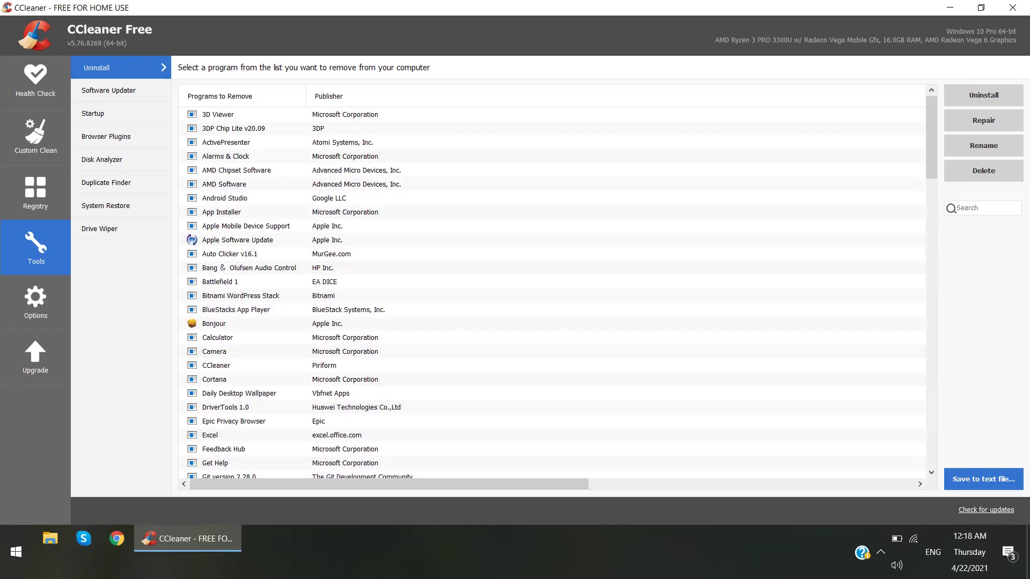
- Browse installed programs (AMD Software, Android Studio, Auto Clicker v16.1, Bonjour), then show startup programs
{"action": "scroll", "coordinate": [552, 299], "scroll_direction": "down", "scroll_amount": 20}
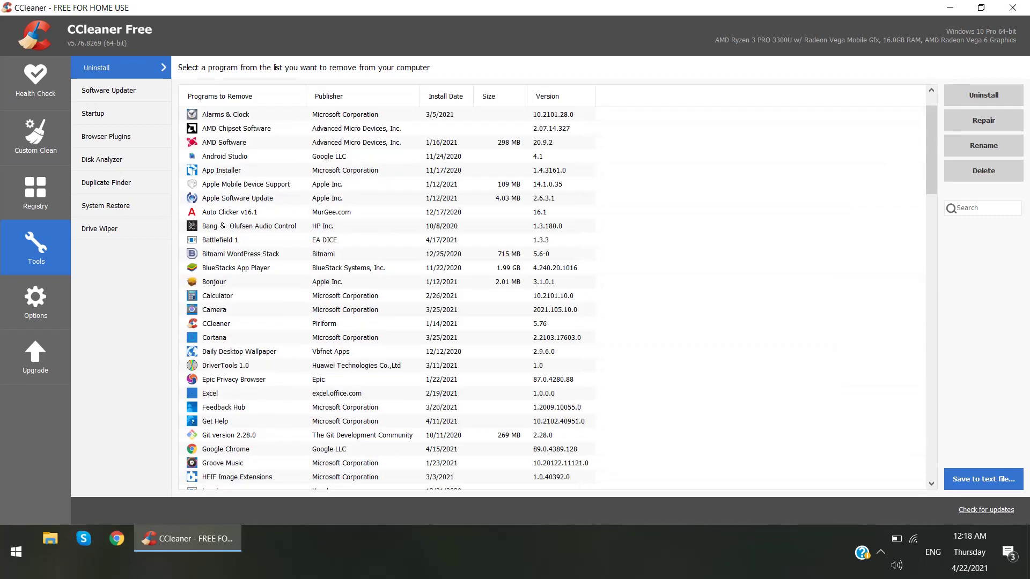
{"action": "scroll", "coordinate": [552, 300], "scroll_direction": "down", "scroll_amount": 5}
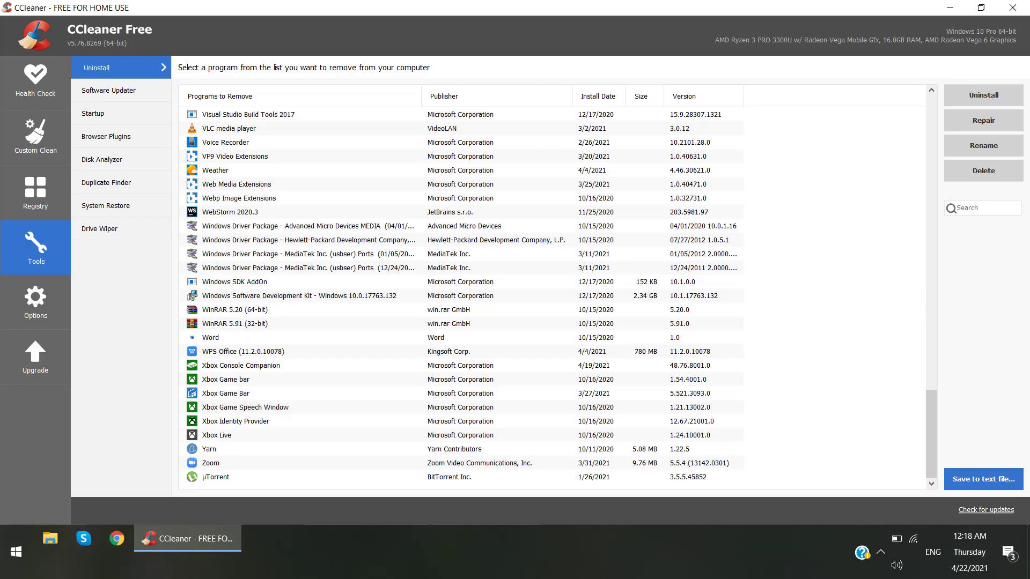
{"action": "scroll", "coordinate": [552, 299], "scroll_direction": "up", "scroll_amount": 20}
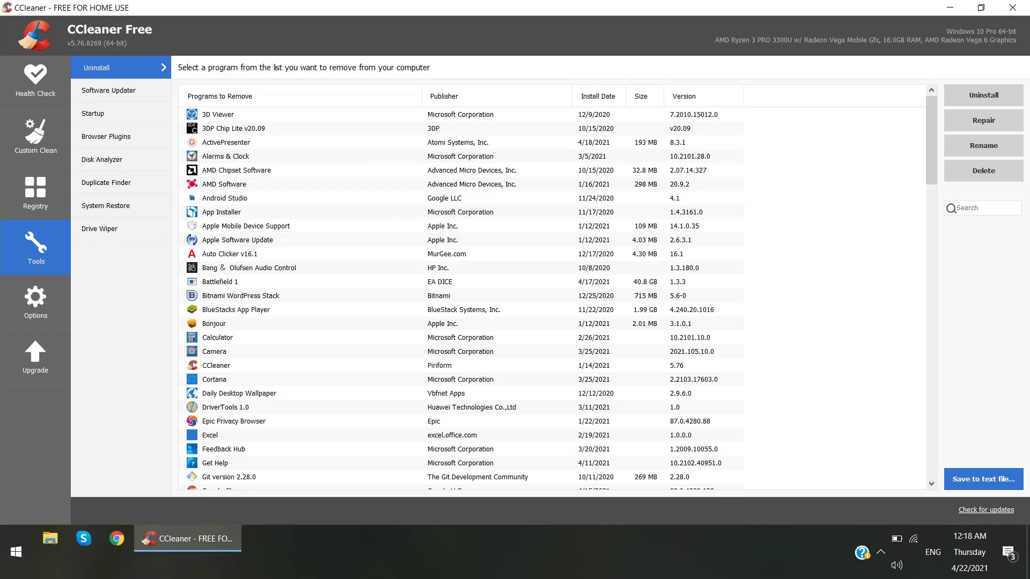
{"action": "left_click", "coordinate": [225, 184]}
{"action": "left_click", "coordinate": [224, 198]}
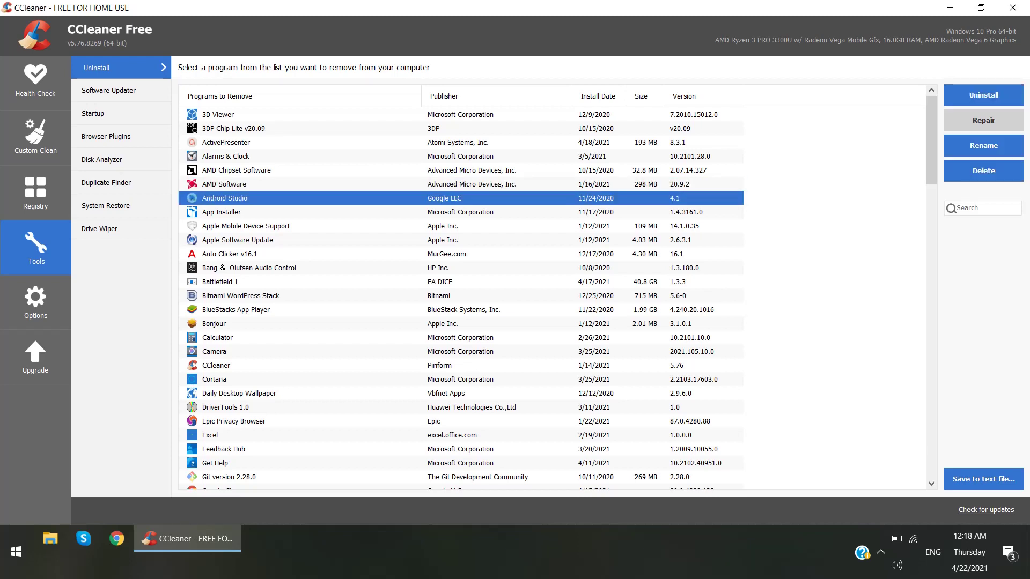
{"action": "left_click", "coordinate": [230, 254]}
{"action": "left_click", "coordinate": [214, 324]}
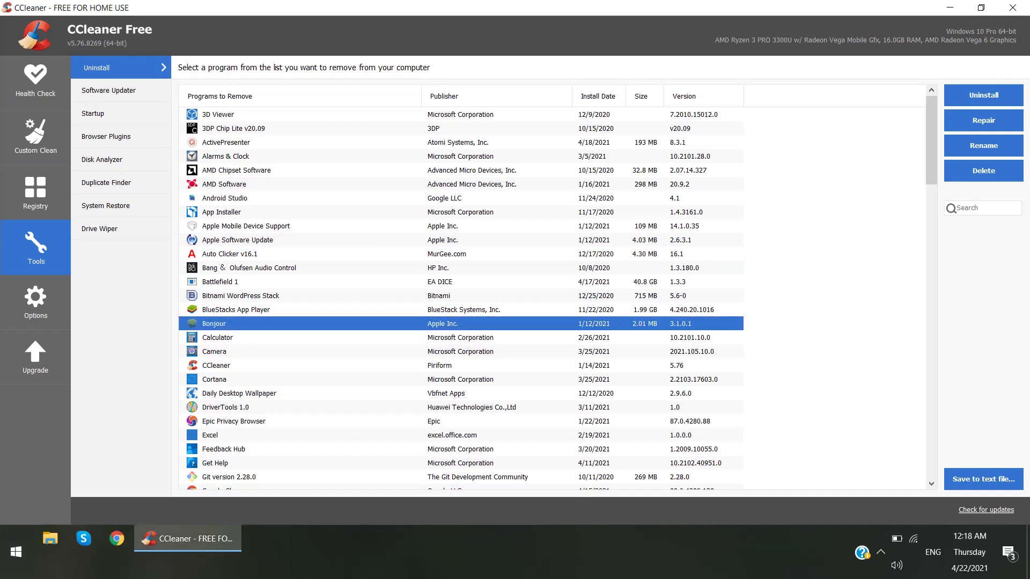
{"action": "left_click", "coordinate": [95, 113]}
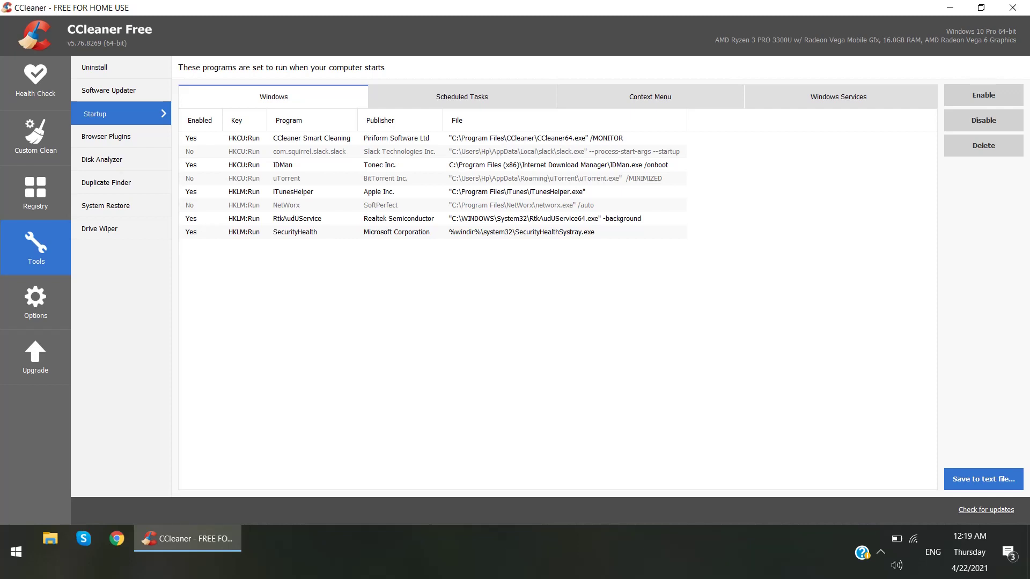
{"action": "left_click", "coordinate": [311, 138]}
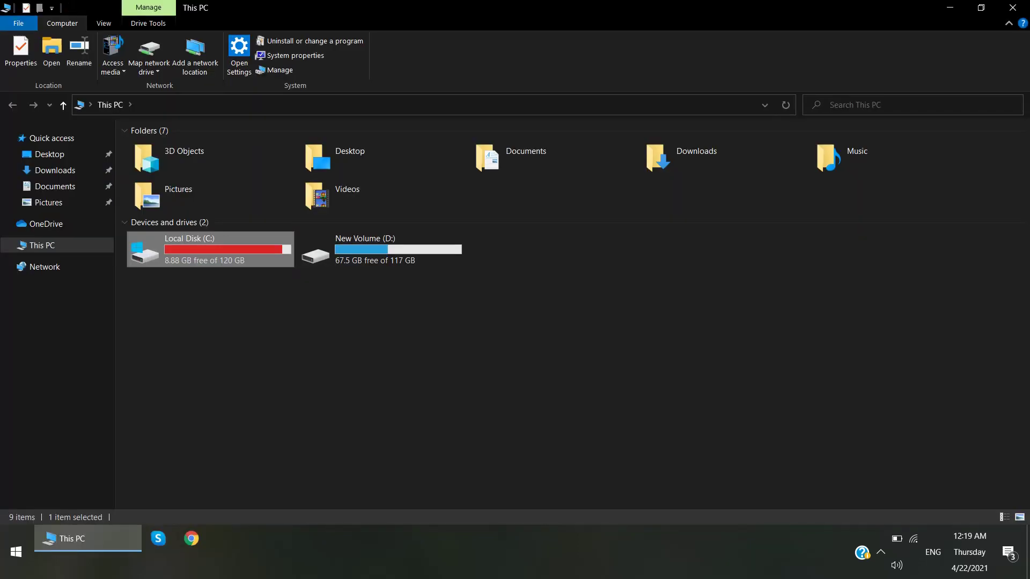
- Confirm drive C: has 8.88 GB free, close This PC, and reveal hidden tray icons
{"action": "key", "text": "ctrl+space"}
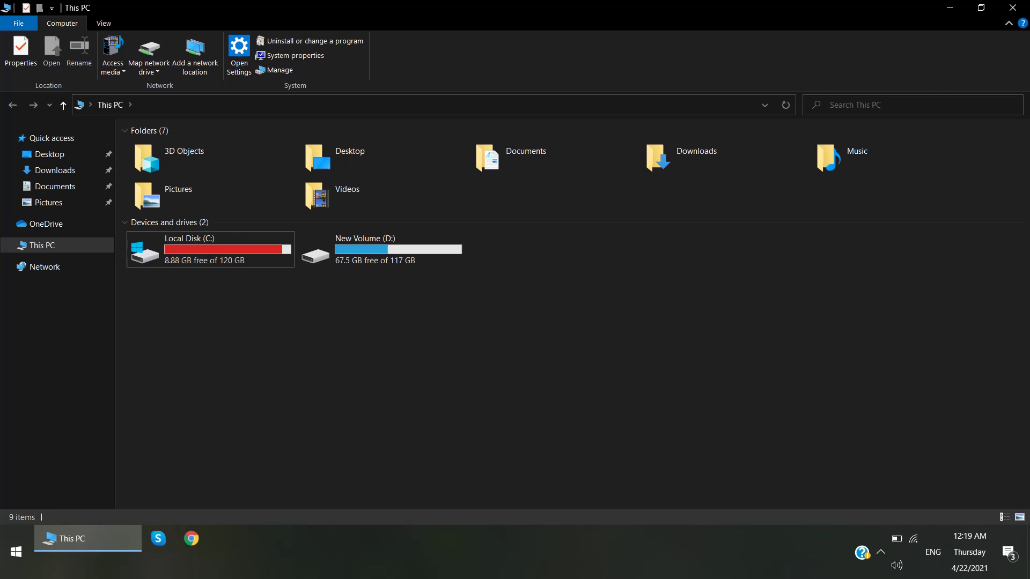
{"action": "left_click", "coordinate": [1011, 7]}
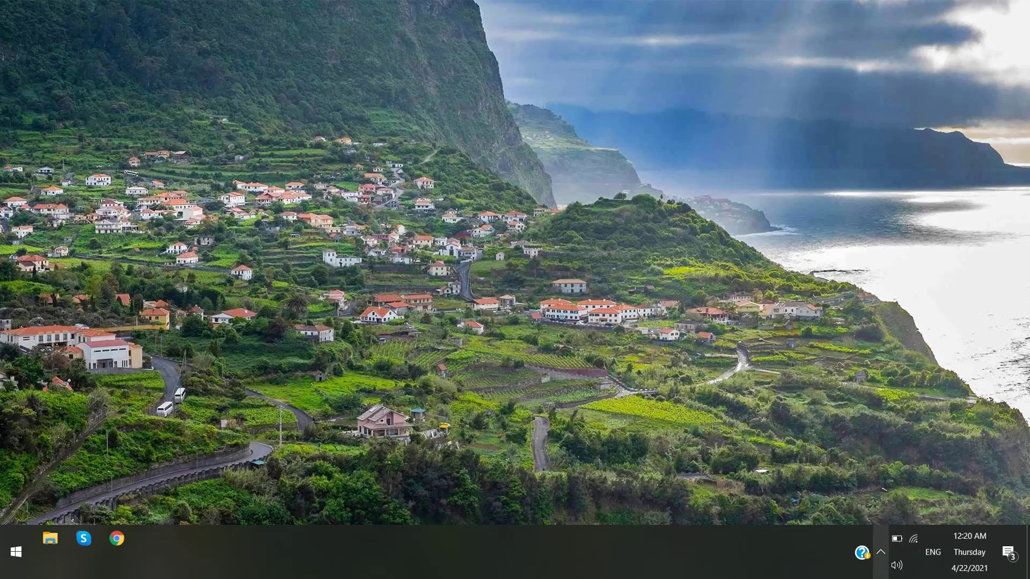
{"action": "left_click", "coordinate": [880, 552]}
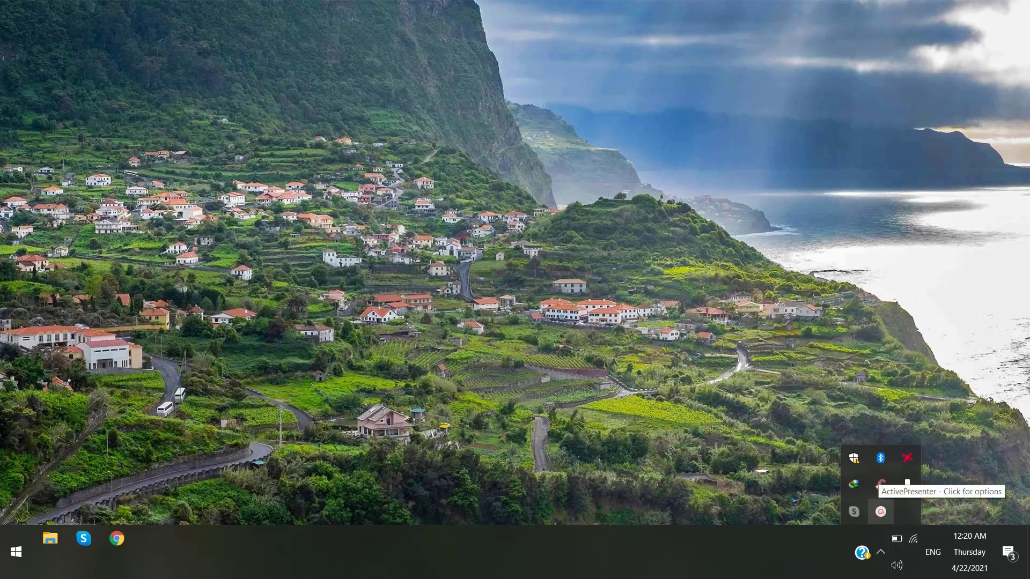